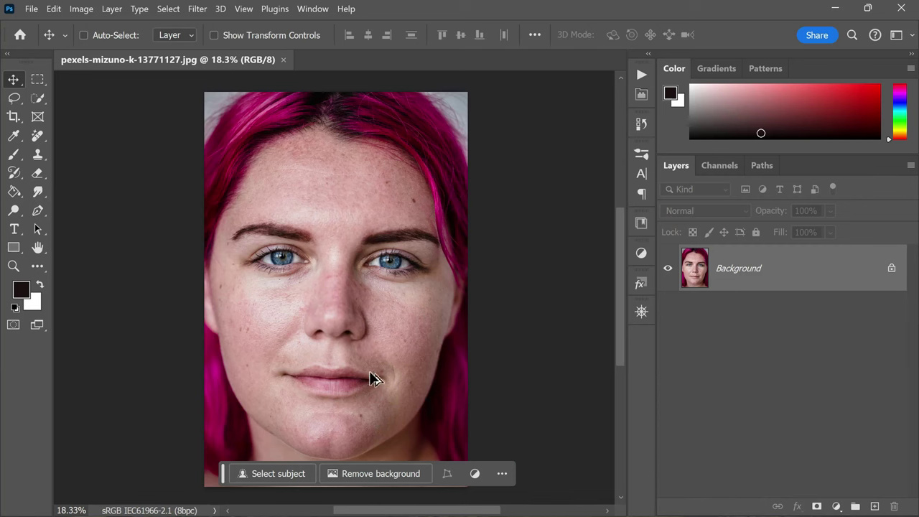
Duplicate the Background layer and rename the copy 'COLOR & TONE'.
scroll(324, 381, "up", 2)
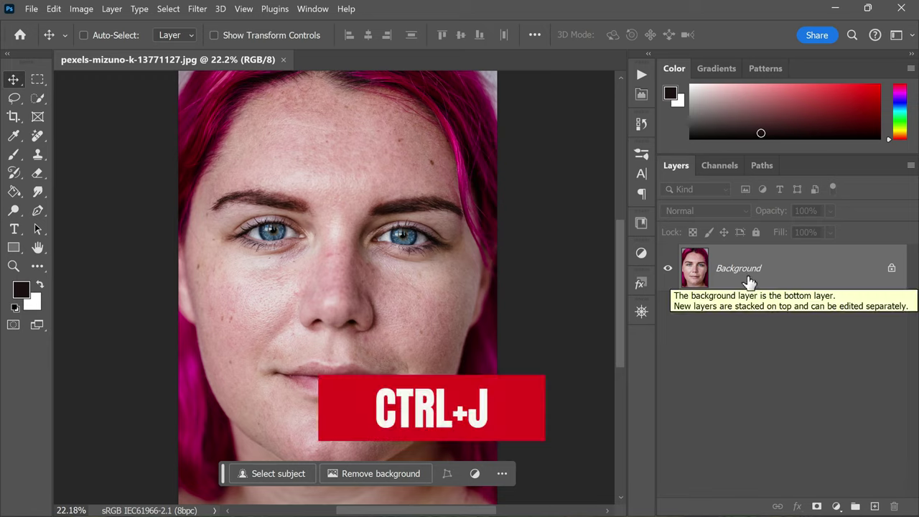
key("ctrl+j")
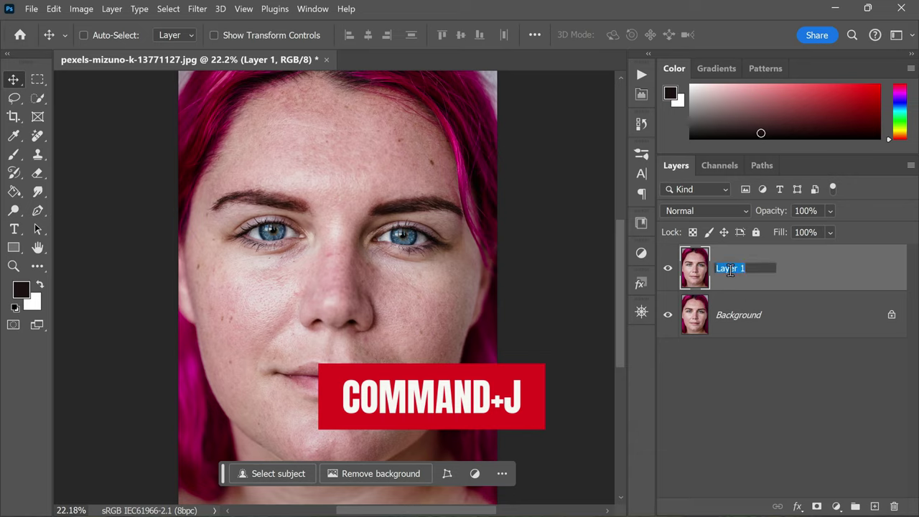
double_click(731, 276)
type("COLOR & TONE")
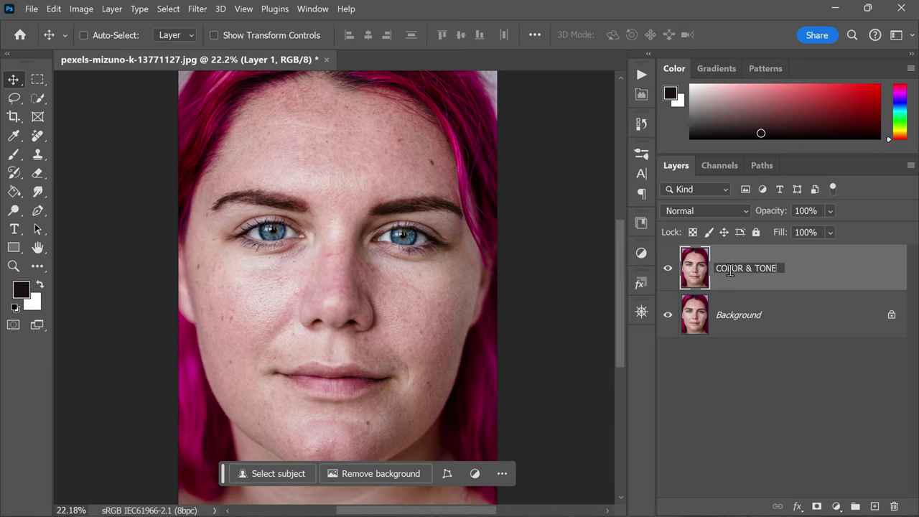
left_click(782, 284)
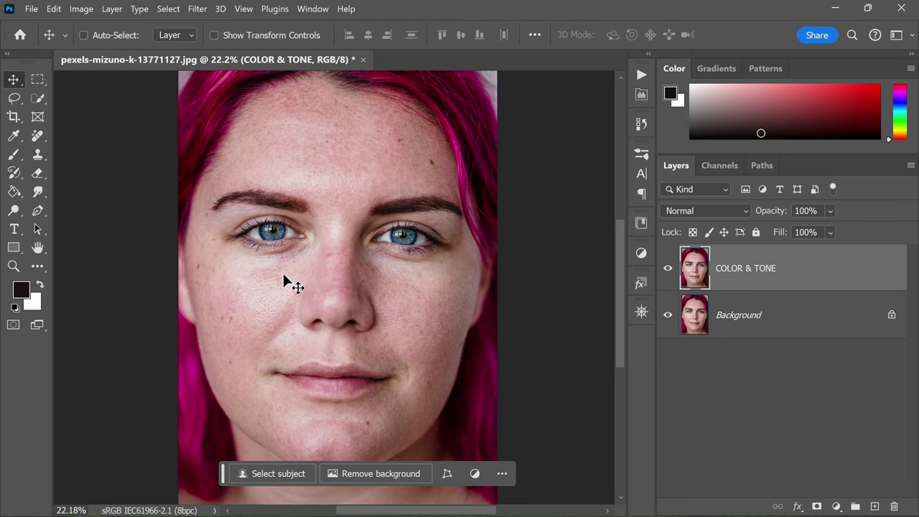
Apply a Gaussian Blur with a 6.0-pixel radius to the COLOR & TONE layer.
left_click(196, 8)
mouse_move(312, 178)
left_click(437, 232)
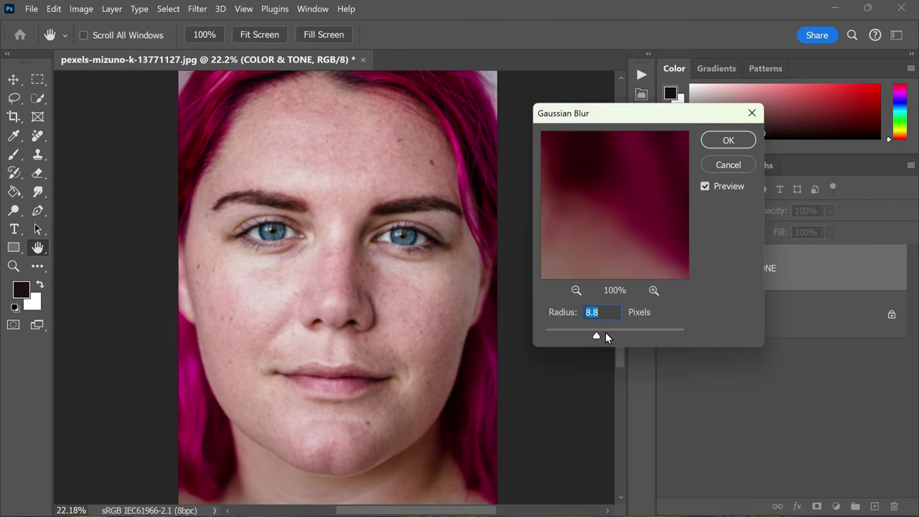
left_click_drag(597, 338, 588, 335)
left_click_drag(587, 337, 585, 337)
left_click(720, 141)
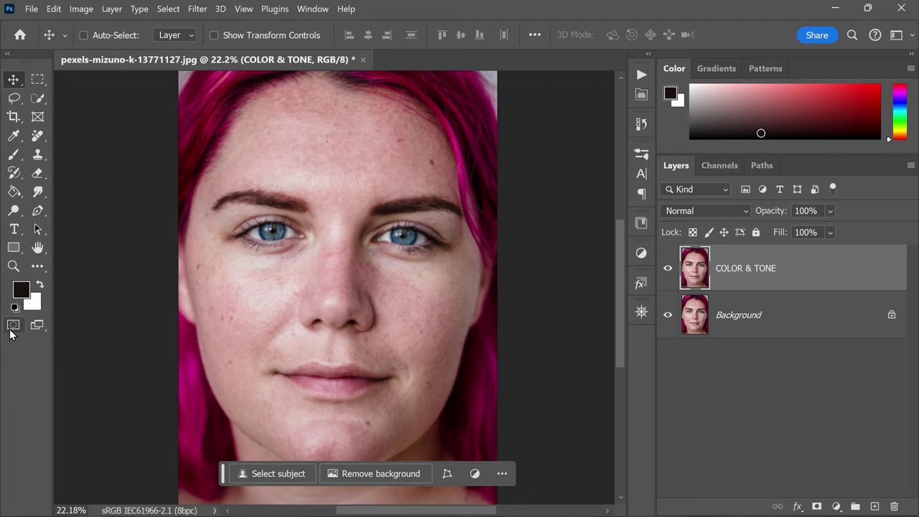
Set the Quick Mask options to indicate Masked Areas, then re-enter Quick Mask mode.
left_click(12, 327)
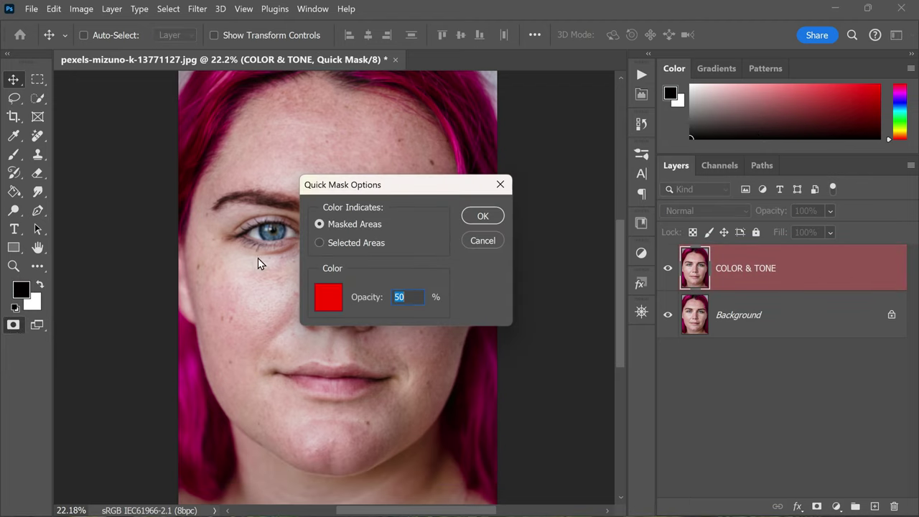
left_click(345, 226)
left_click(483, 215)
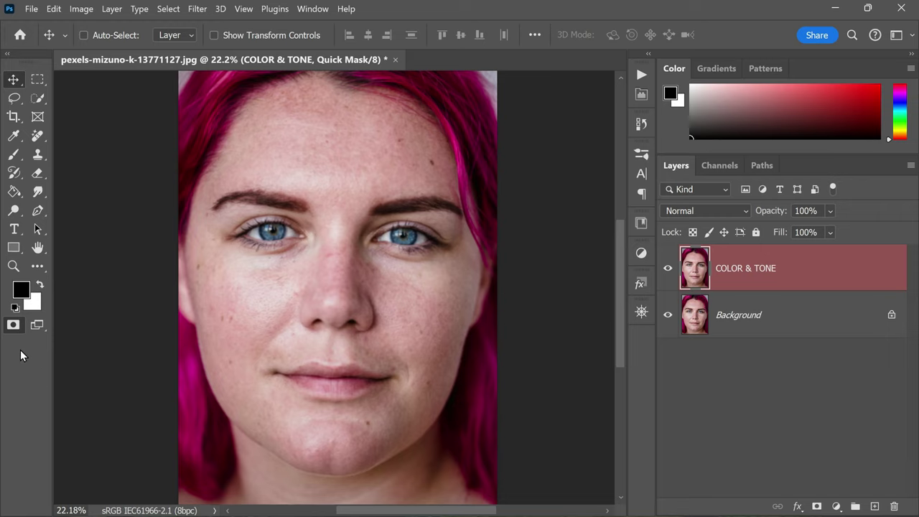
left_click(14, 327)
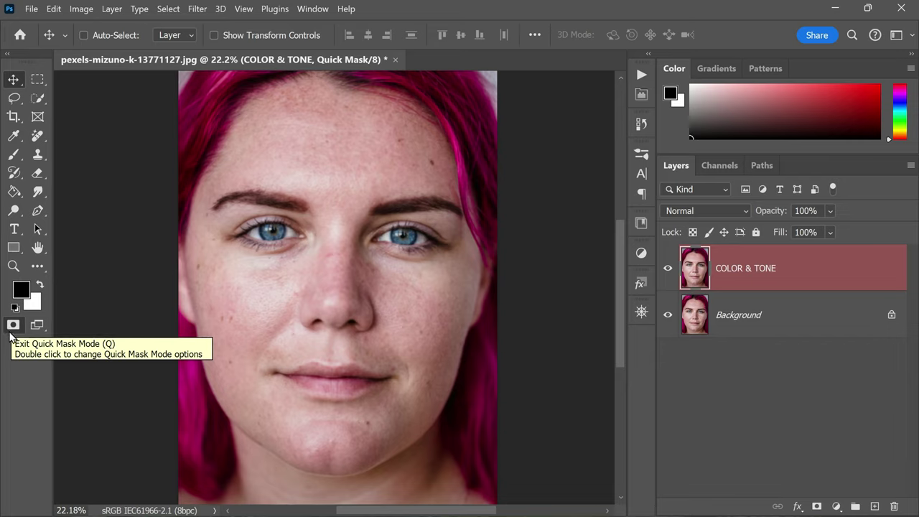
left_click(13, 326)
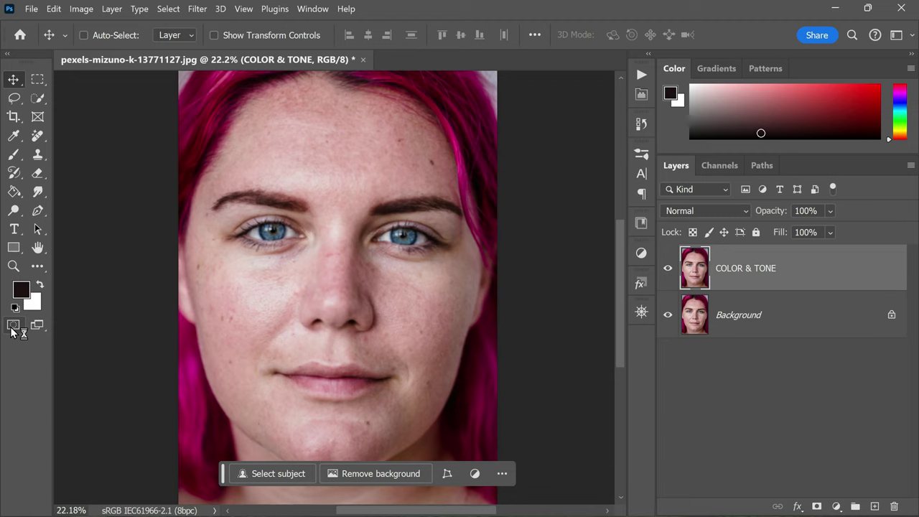
left_click(13, 327)
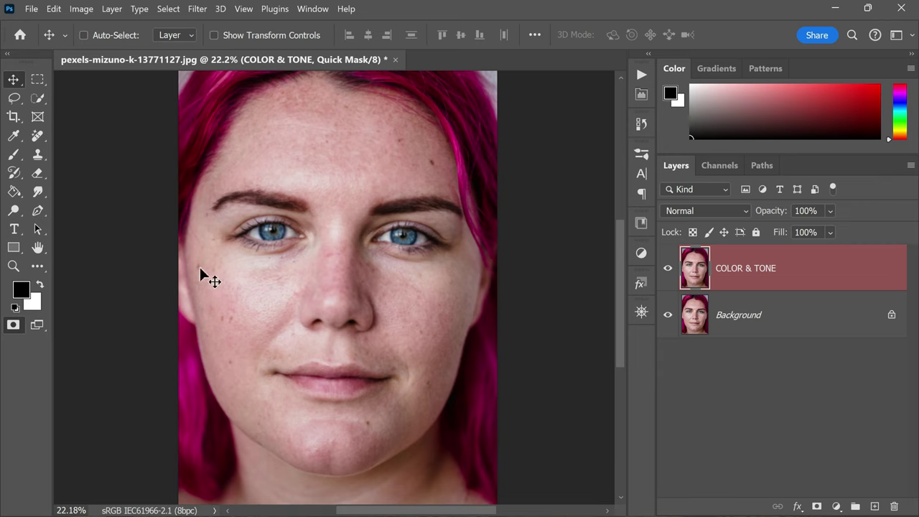
Fill the quick mask with a custom grey of brightness 30 using Edit > Fill.
left_click(54, 8)
left_click(112, 223)
left_click(601, 252)
left_click(580, 290)
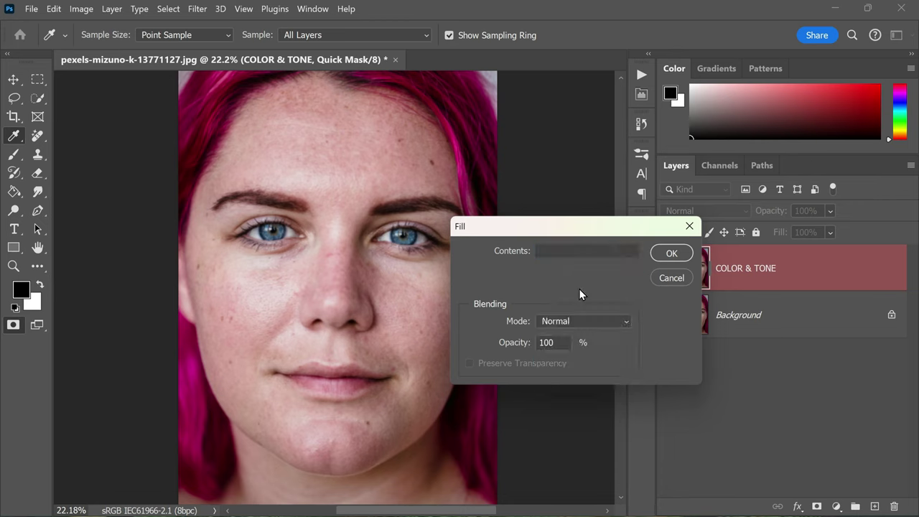
double_click(796, 335)
left_click(803, 333)
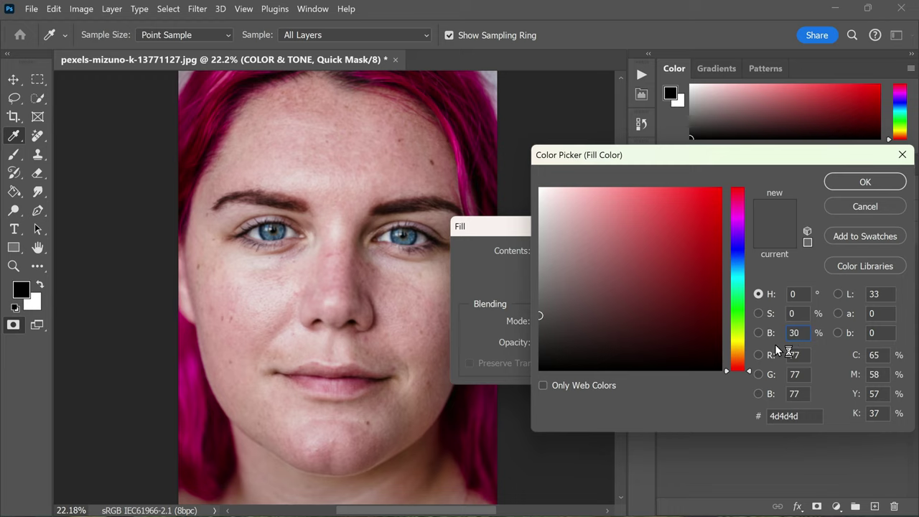
left_click(850, 183)
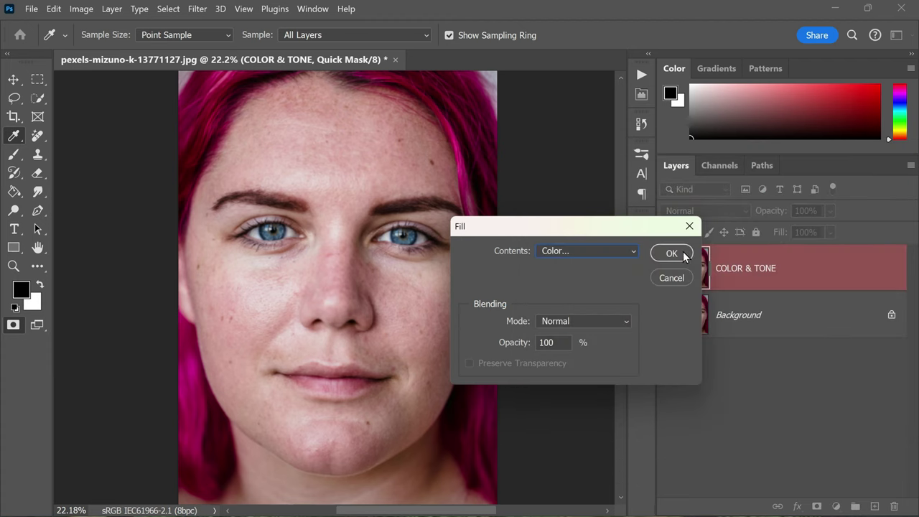
left_click(667, 252)
key("v")
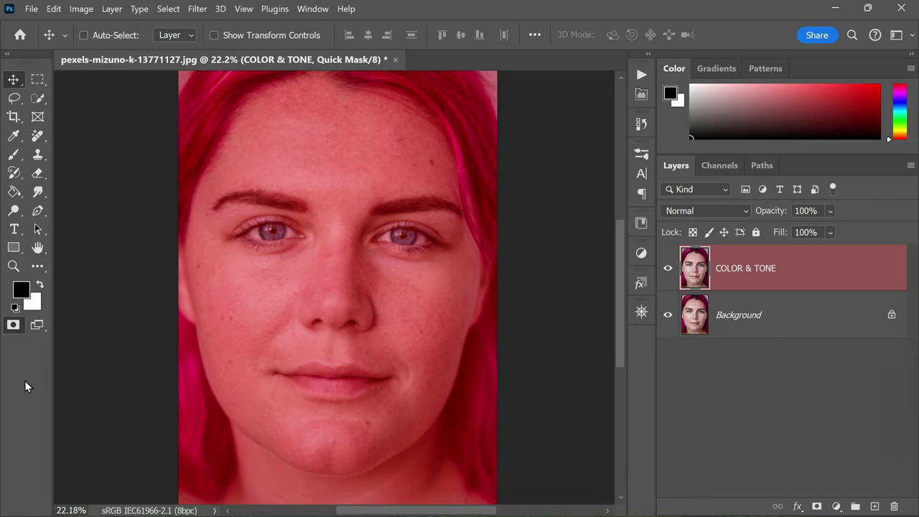
Convert the quick mask to a selection and run Generative Fill with the prompt 'skin smoothing'.
left_click(12, 325)
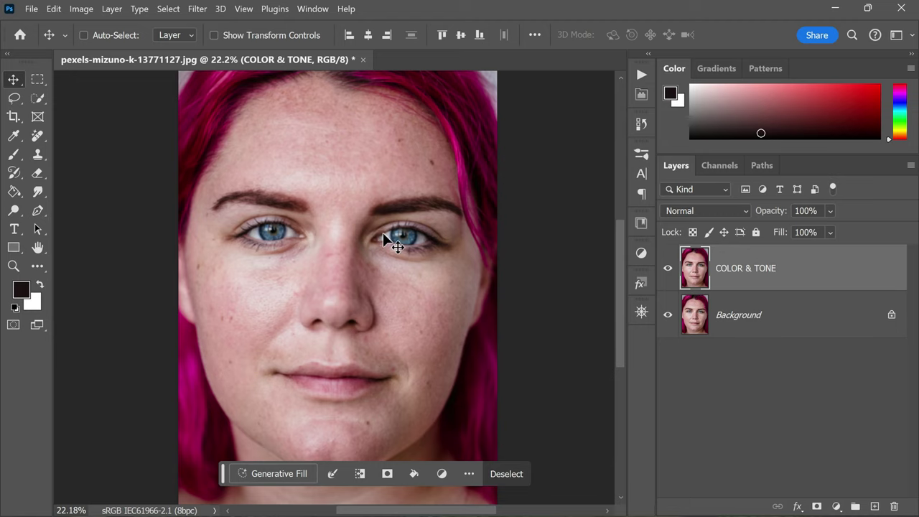
scroll(383, 233, "down", 1)
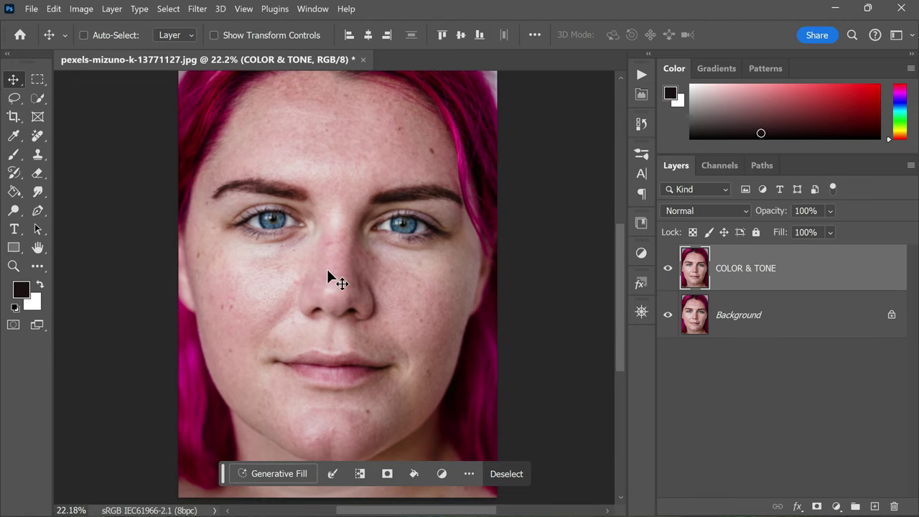
left_click(280, 474)
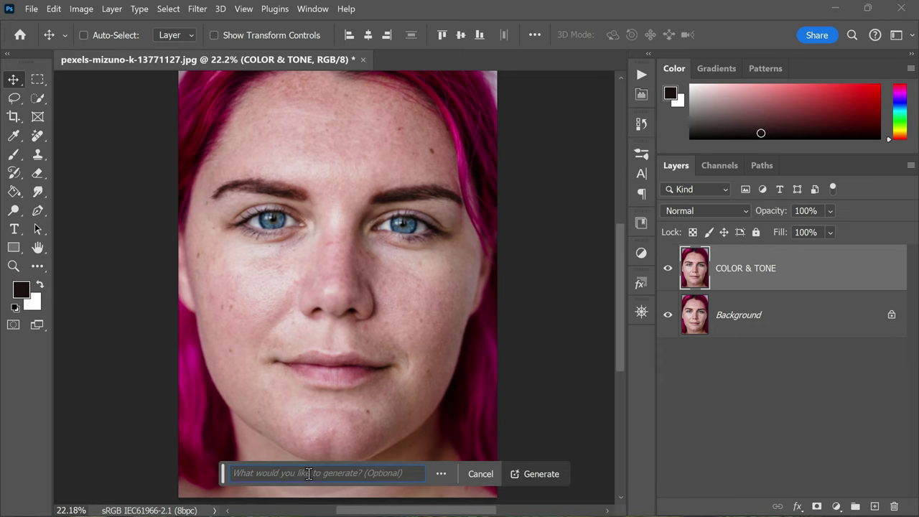
type("skin smoothing")
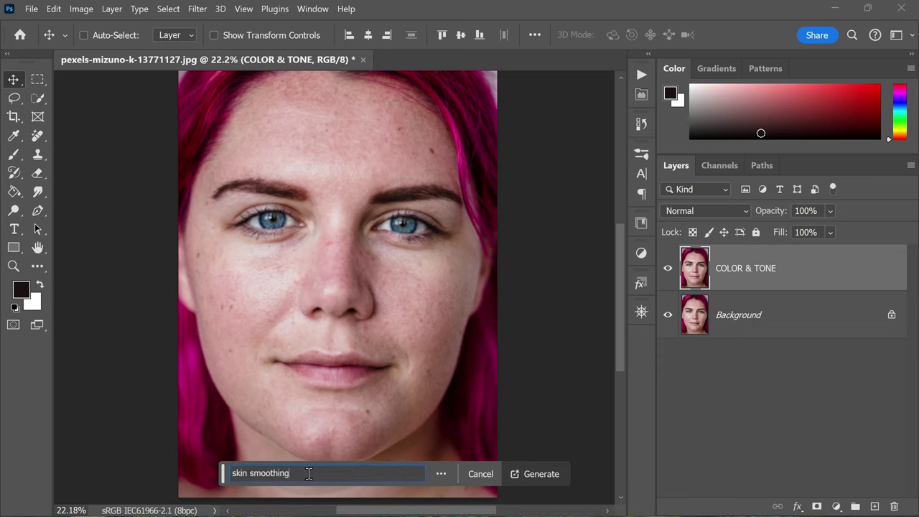
left_click(539, 474)
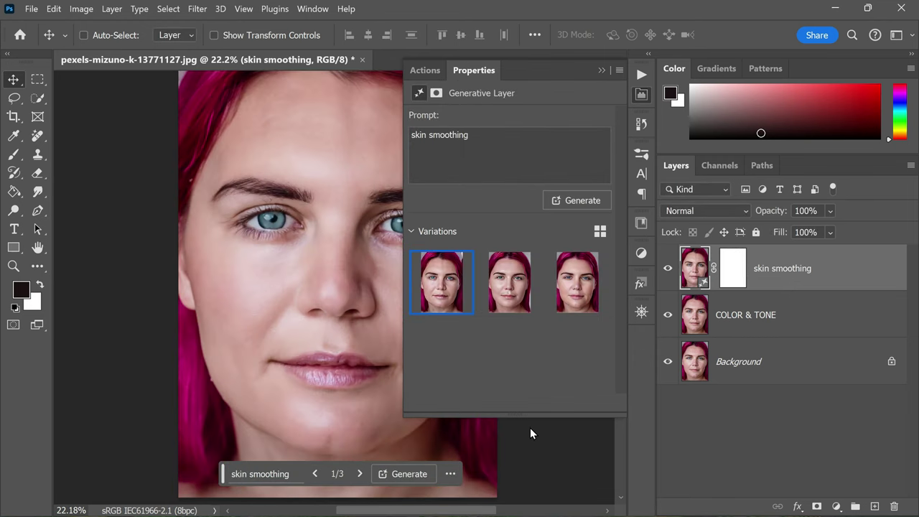
Compare the three skin smoothing variations and keep variation 2 of 3.
left_click(506, 294)
left_click(579, 289)
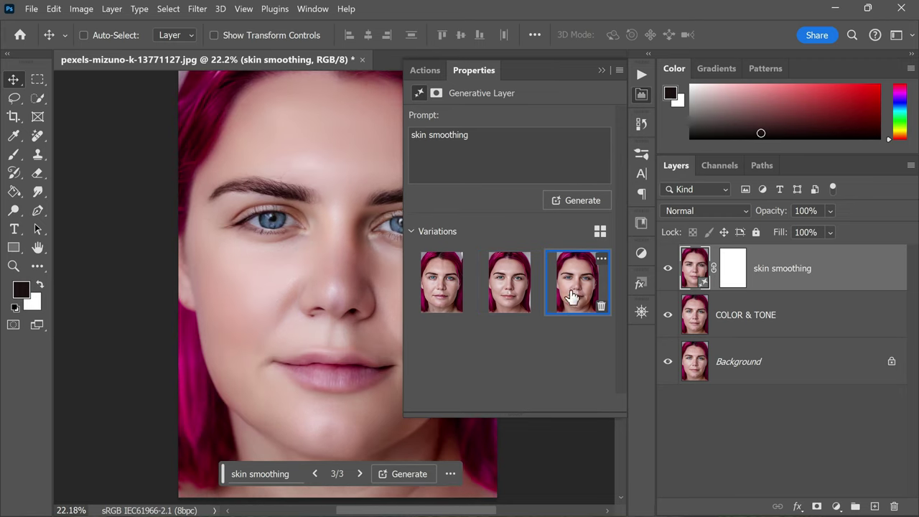
left_click(437, 300)
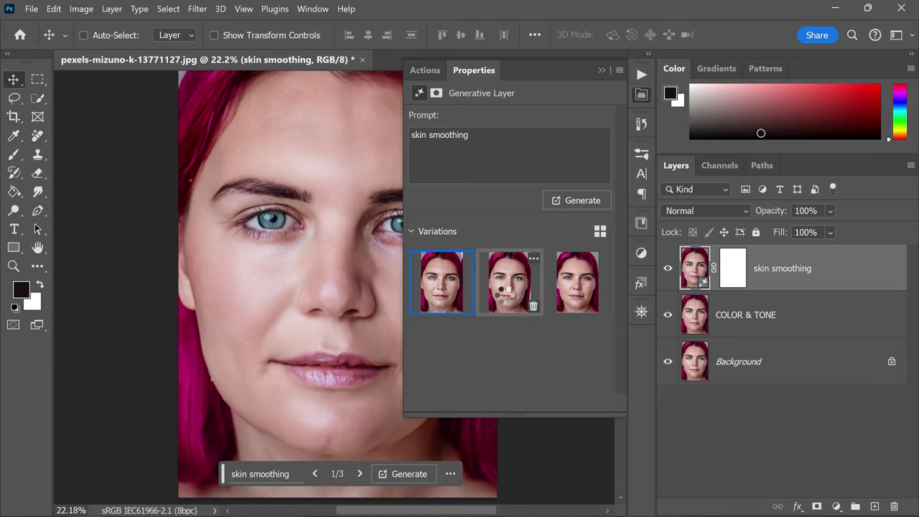
left_click(506, 296)
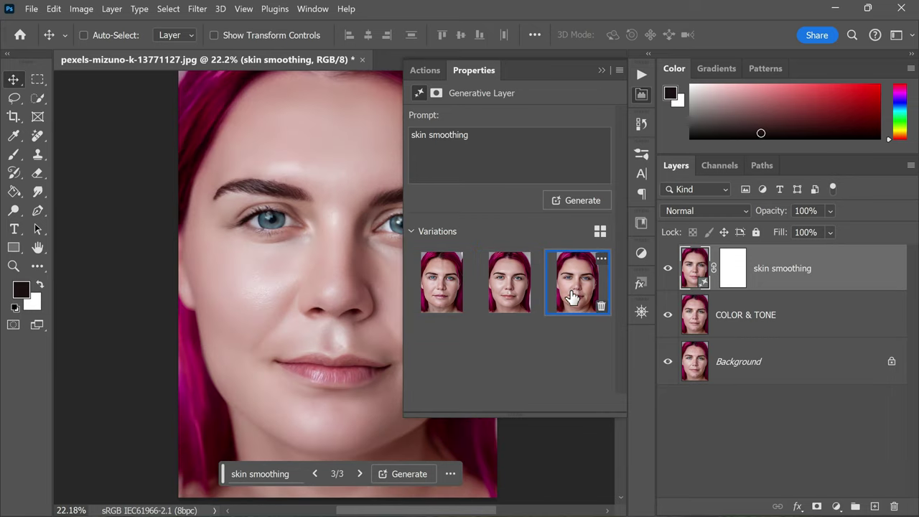
left_click(567, 294)
left_click(510, 289)
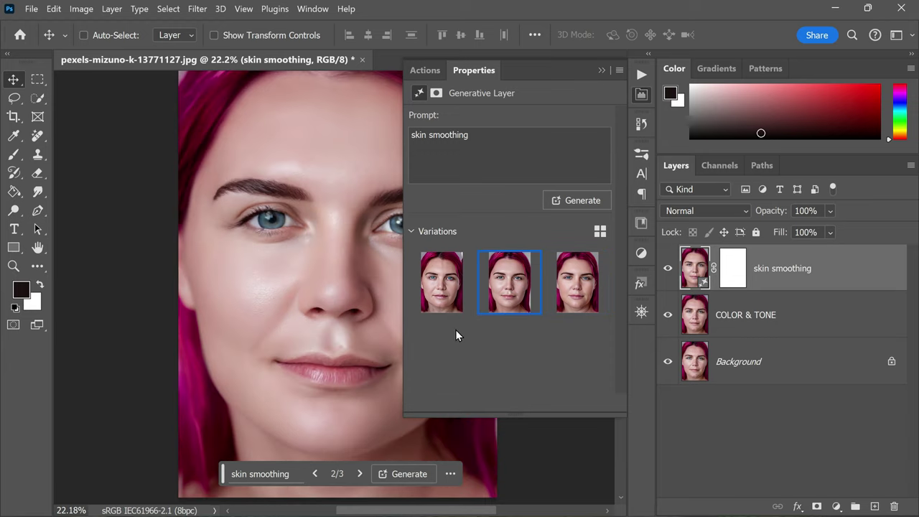
left_click(601, 71)
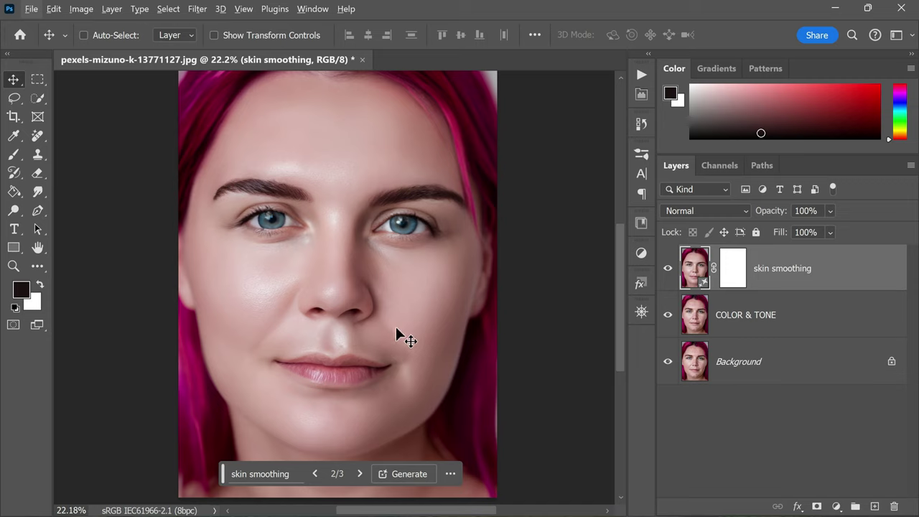
Copy the Background layer, move it to the top of the stack, and name it 'DETAILS & TEXTURE'.
left_click(749, 368)
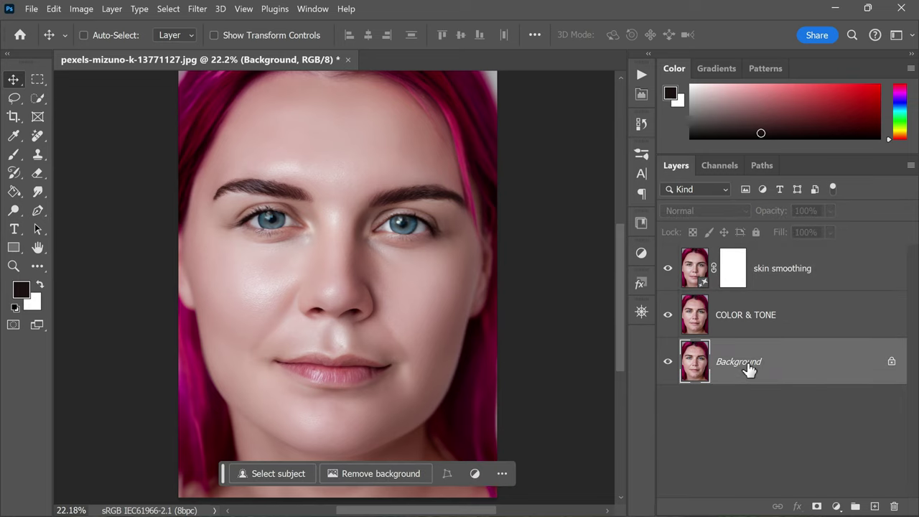
key("ctrl+j")
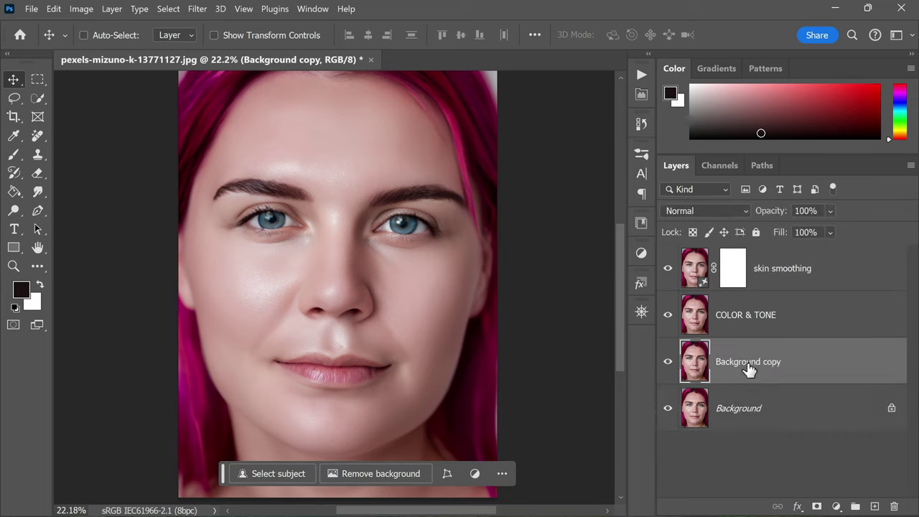
left_click_drag(749, 367, 766, 256)
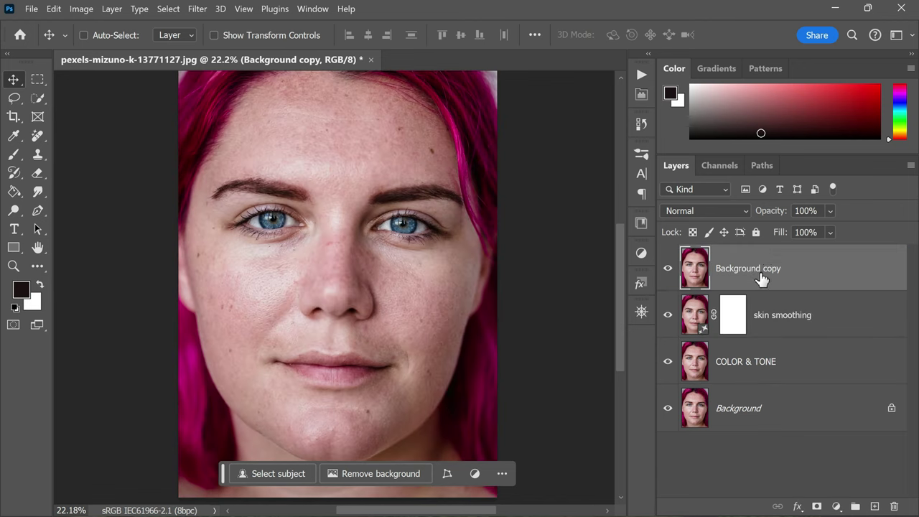
double_click(758, 272)
type("DETAILS & TEXTURE")
left_click(808, 277)
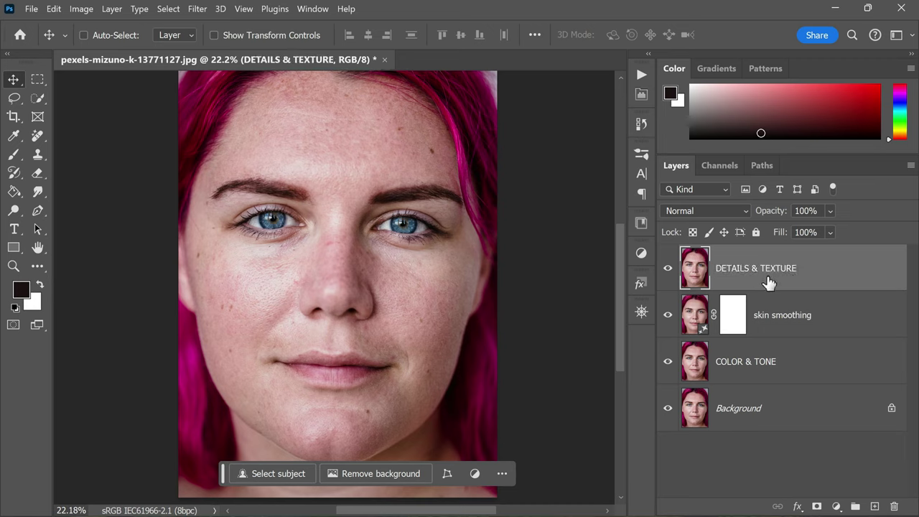
In Apply Image, use COLOR & TONE as source with Subtract blending, scale 2, offset 128, Invert unchecked.
left_click(81, 8)
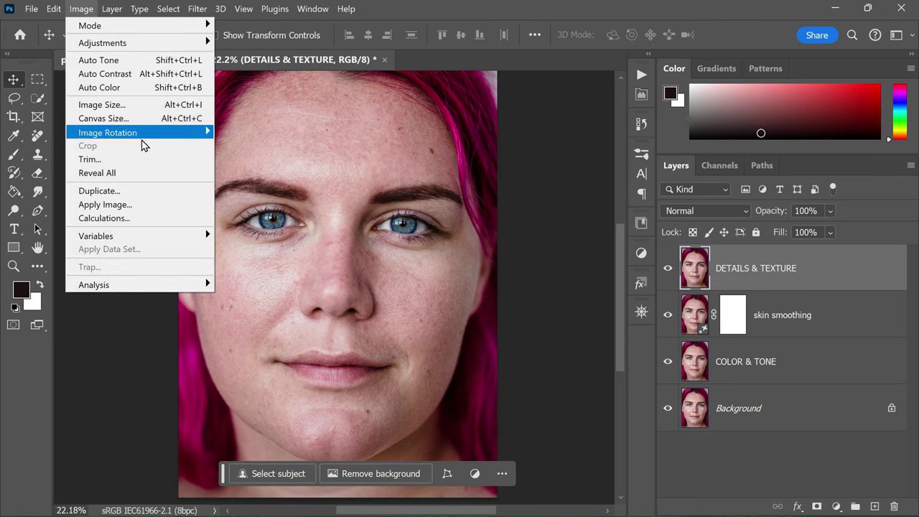
left_click(152, 206)
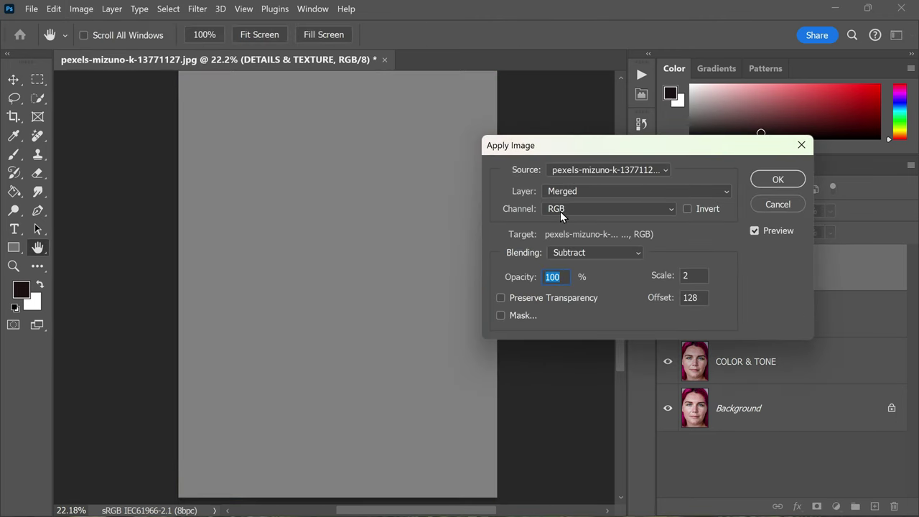
left_click(580, 192)
left_click(588, 252)
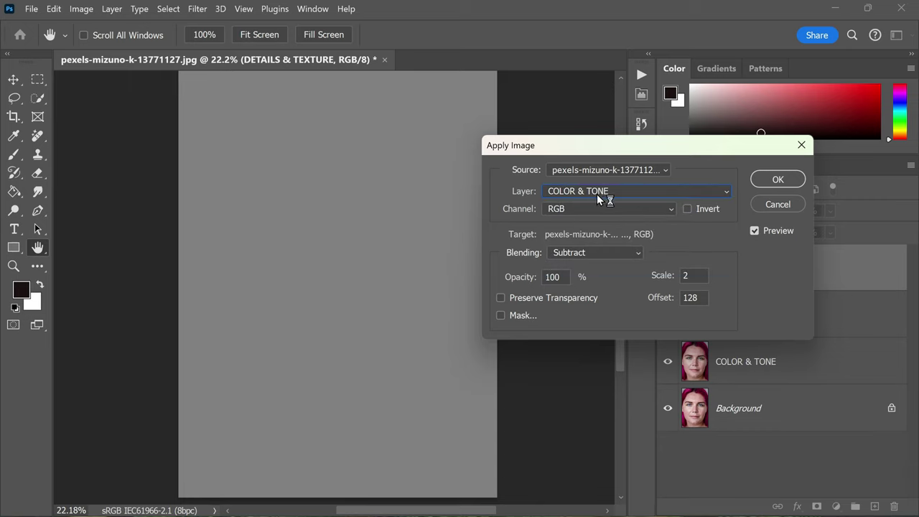
left_click(592, 253)
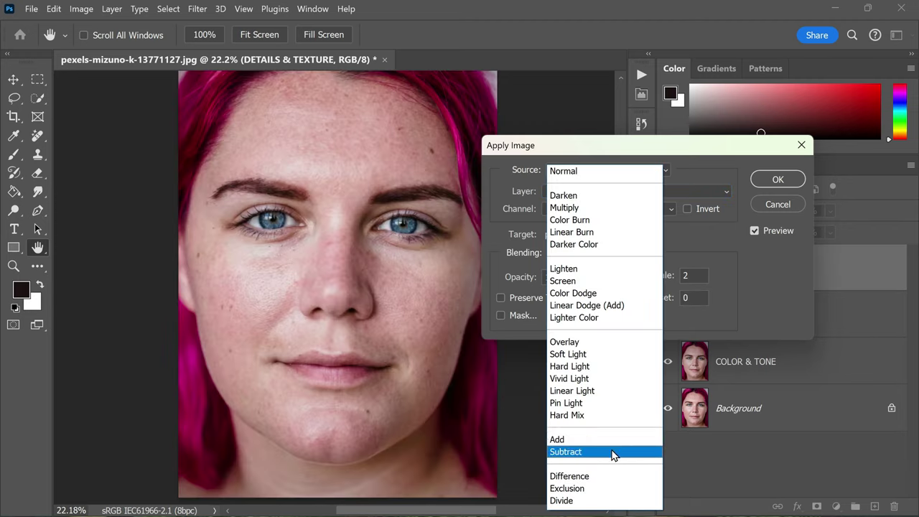
left_click(609, 449)
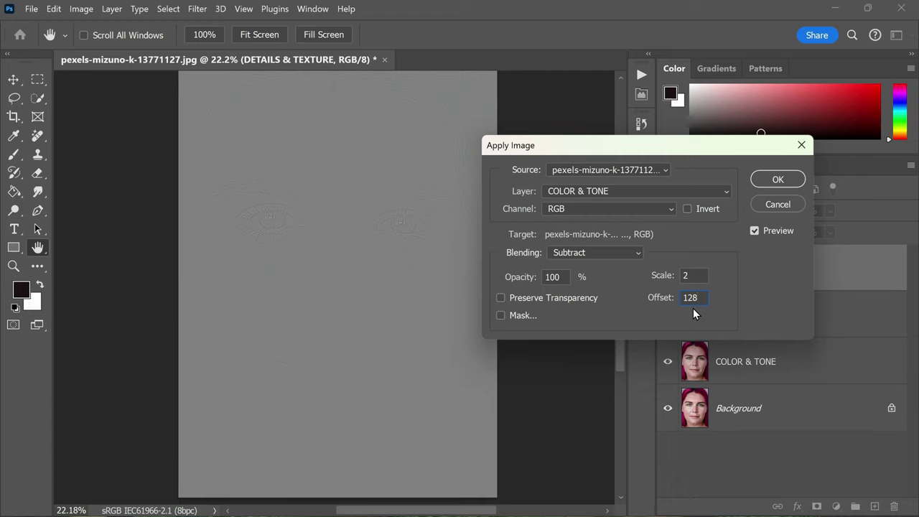
left_click(629, 252)
left_click(574, 437)
left_click(616, 252)
left_click(595, 450)
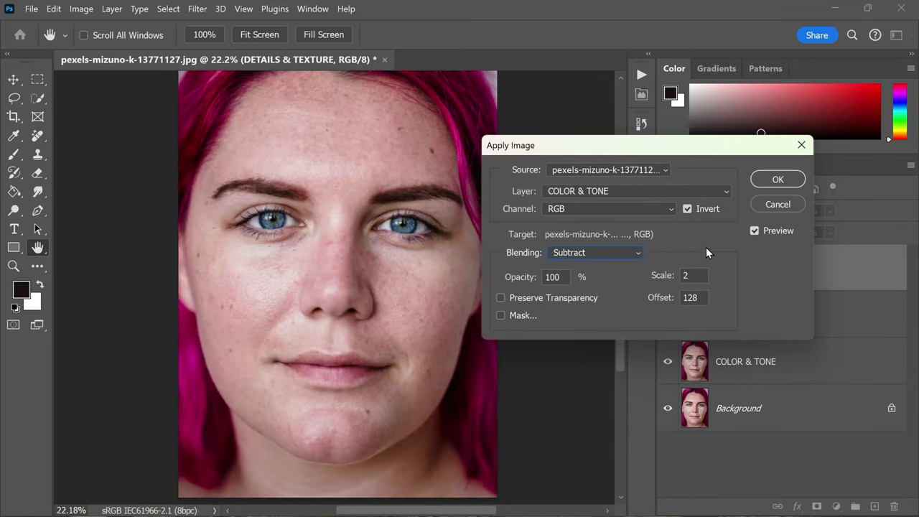
left_click(688, 209)
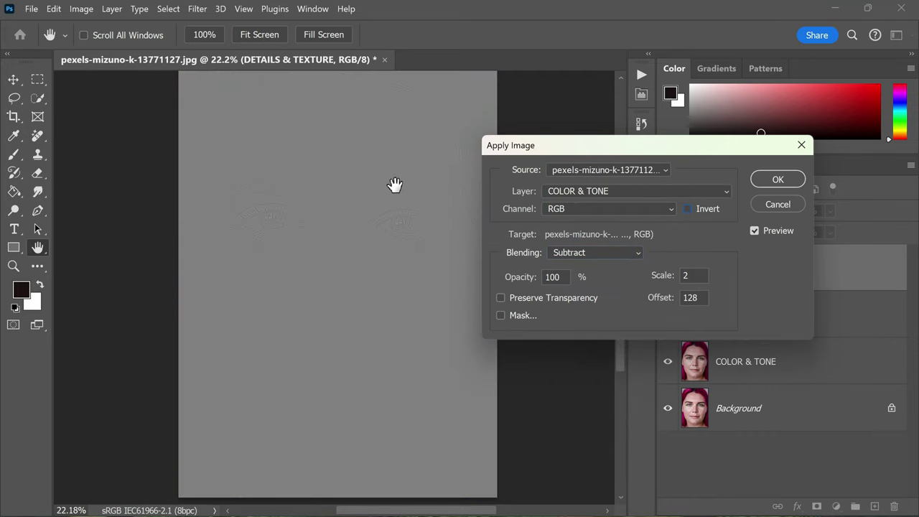
Commit Apply Image and desaturate the DETAILS & TEXTURE layer.
left_click(765, 180)
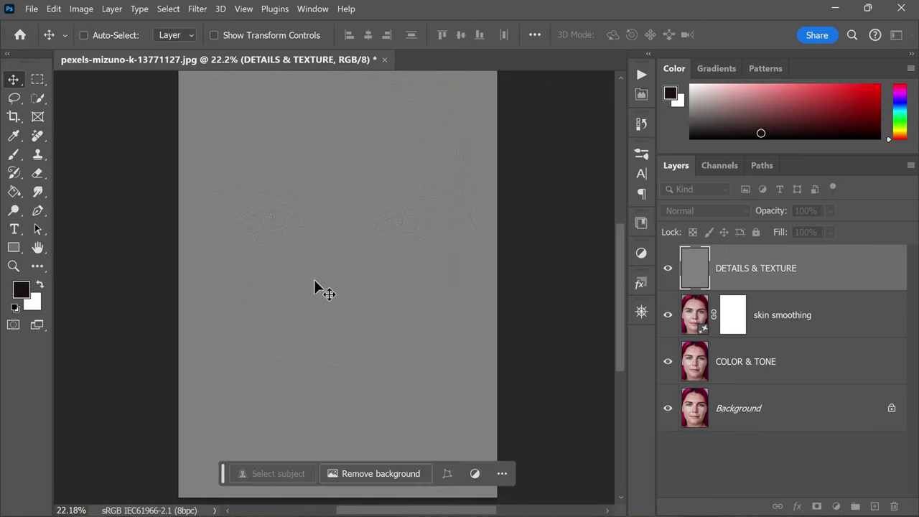
scroll(314, 322, "up", 1)
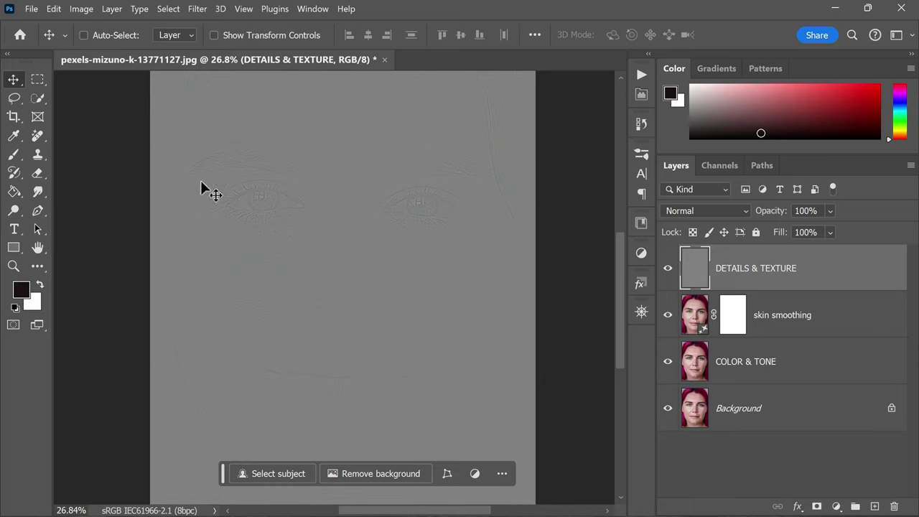
left_click(81, 8)
mouse_move(202, 45)
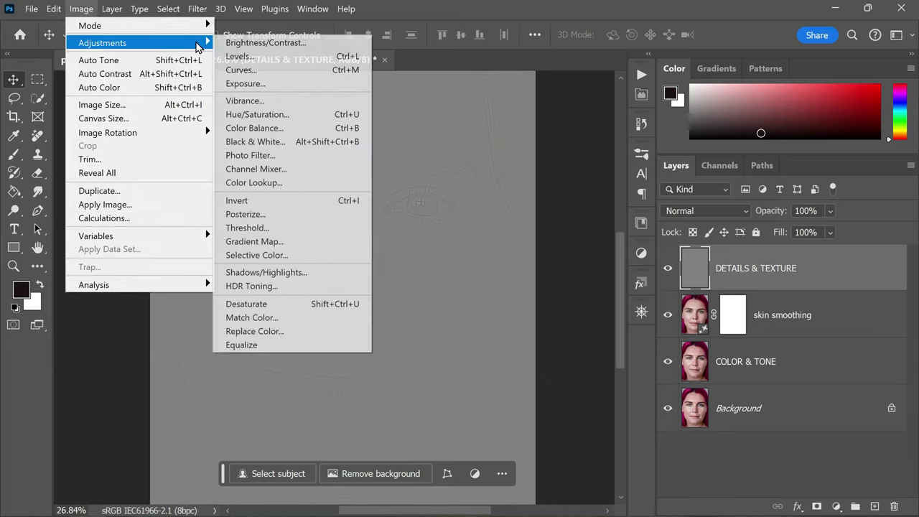
left_click(290, 304)
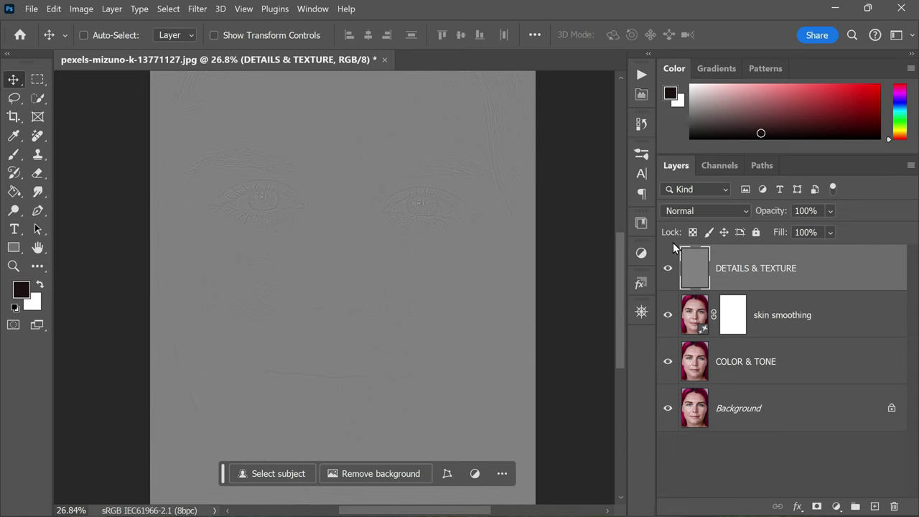
Change the DETAILS & TEXTURE layer's blend mode to Linear Light.
left_click(732, 210)
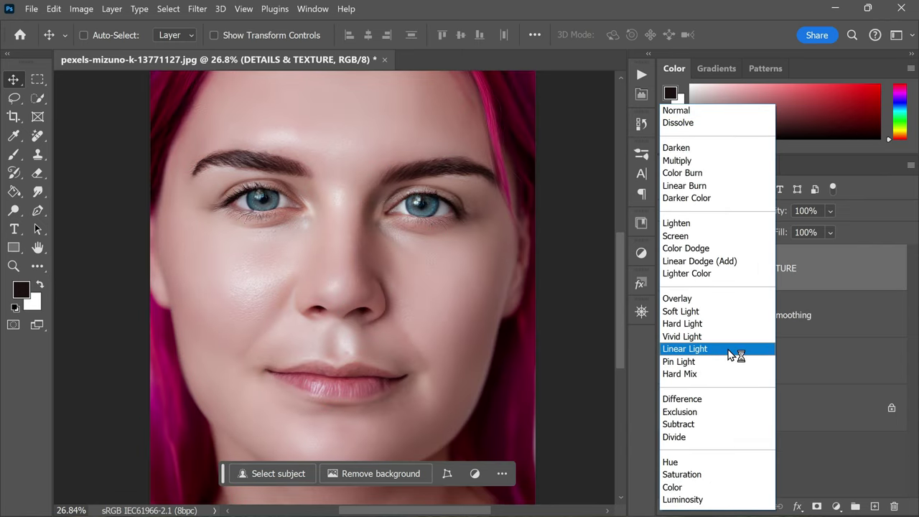
left_click(728, 349)
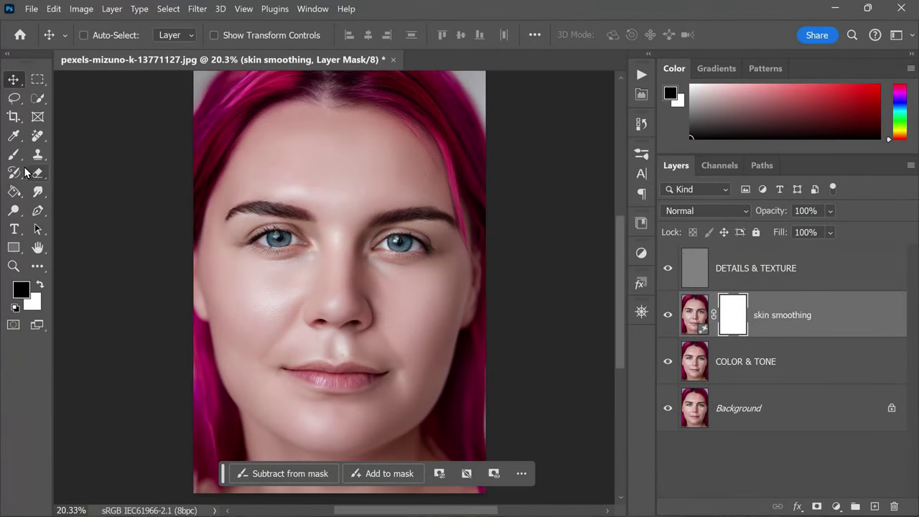
Paint black on the skin smoothing mask along the left hair edge to restore its detail.
left_click(14, 154)
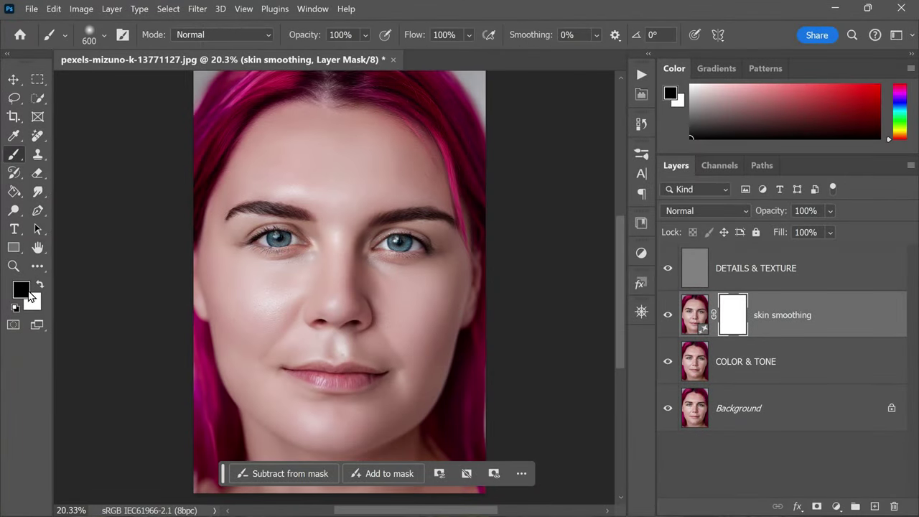
scroll(369, 265, "up", 2)
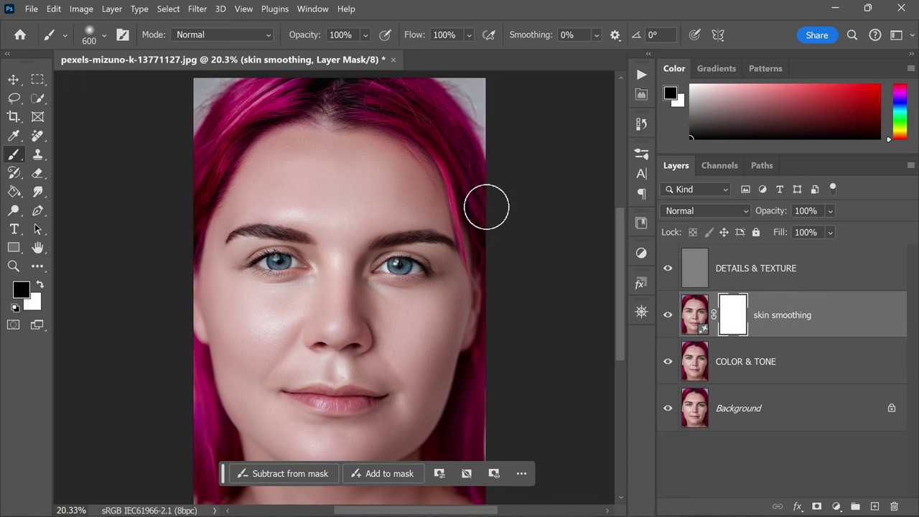
mouse_move(464, 189)
left_mouse_down()
mouse_move(501, 293)
mouse_move(495, 259)
left_mouse_up()
scroll(494, 258, "down", 3)
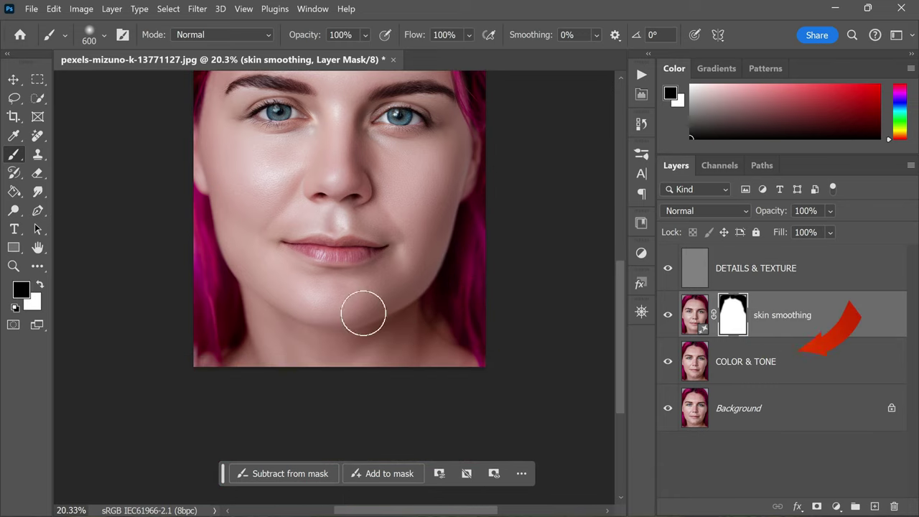
mouse_move(195, 211)
left_mouse_down()
mouse_move(220, 328)
mouse_move(203, 357)
left_mouse_up()
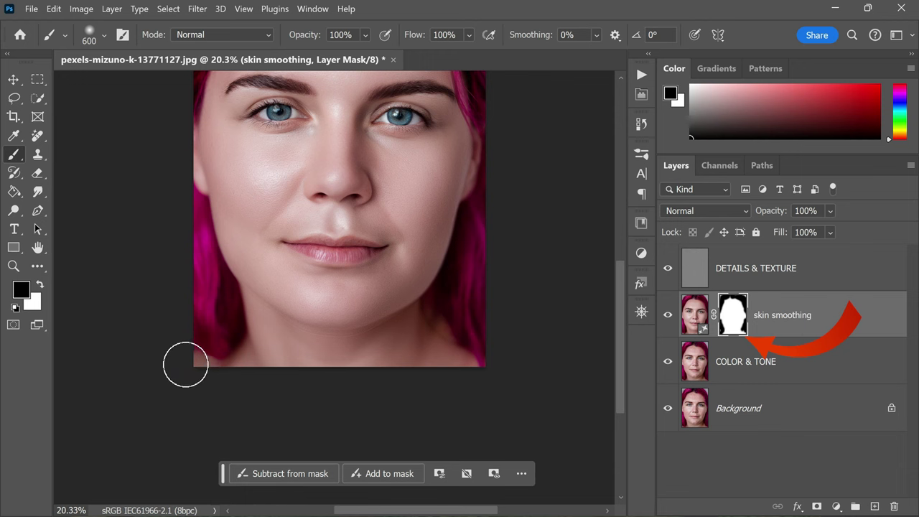
Shrink the brush to 200 and mask the smoothing off the lips and left eyebrow.
scroll(353, 233, "up", 5)
key("bracketleft")
key("bracketleft")
key("bracketleft")
key("bracketleft")
key("bracketleft")
mouse_move(215, 245)
left_mouse_down()
mouse_move(292, 240)
mouse_move(263, 240)
mouse_move(308, 266)
mouse_move(294, 271)
mouse_move(252, 256)
mouse_move(339, 270)
mouse_move(392, 262)
mouse_move(362, 245)
mouse_move(374, 242)
mouse_move(304, 251)
mouse_move(432, 249)
mouse_move(388, 260)
mouse_move(202, 236)
mouse_move(346, 257)
mouse_move(344, 268)
mouse_move(372, 267)
mouse_move(390, 245)
left_mouse_up()
key("ctrl+0")
scroll(291, 123, "up", 5)
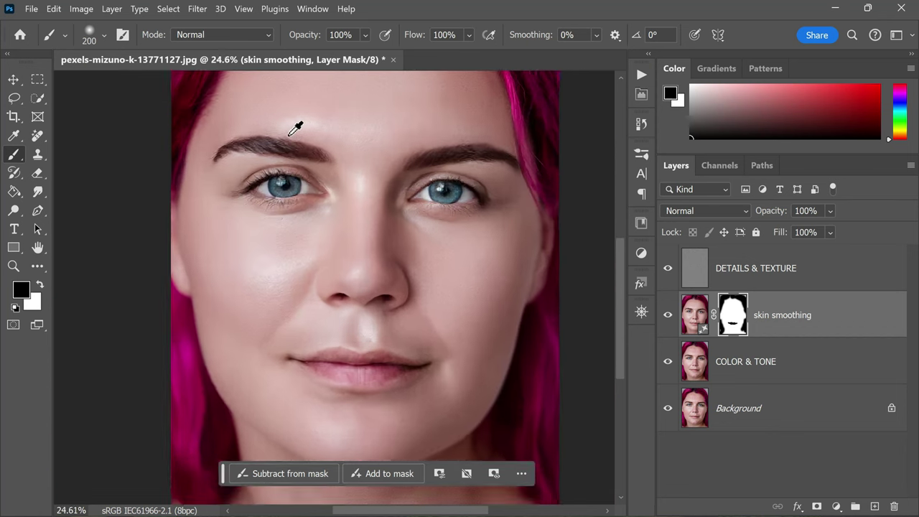
mouse_move(324, 167)
left_mouse_down()
mouse_move(172, 156)
mouse_move(228, 146)
mouse_move(150, 177)
mouse_move(216, 156)
mouse_move(331, 165)
left_mouse_up()
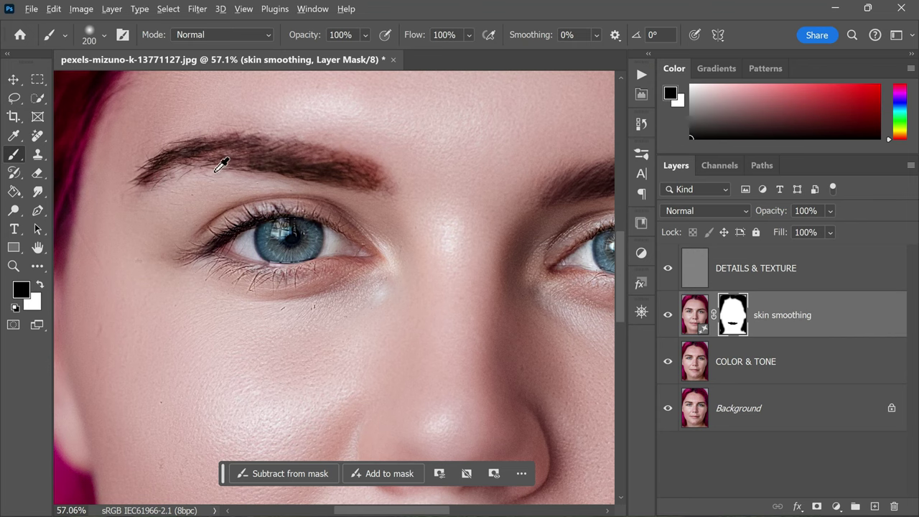
scroll(222, 160, "down", 2)
scroll(468, 199, "up", 2)
scroll(546, 145, "down", 2)
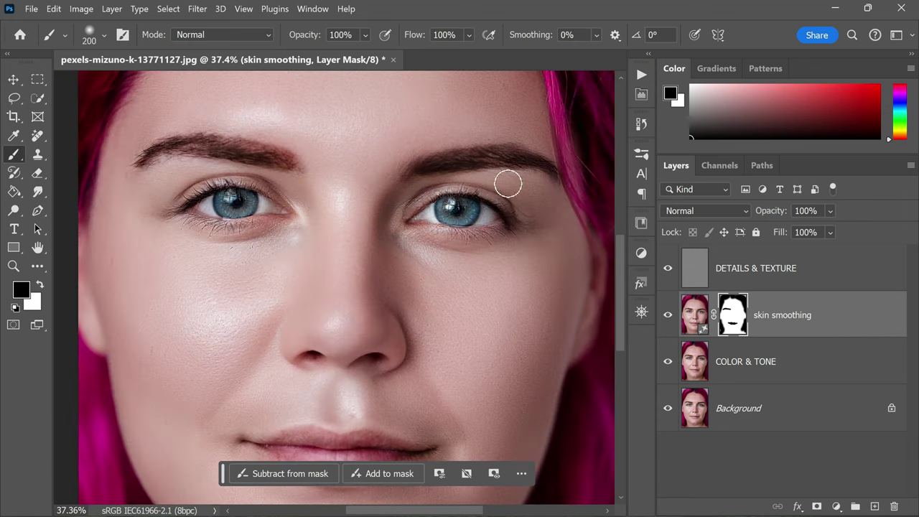
scroll(500, 212, "up", 1)
scroll(500, 212, "up", 3)
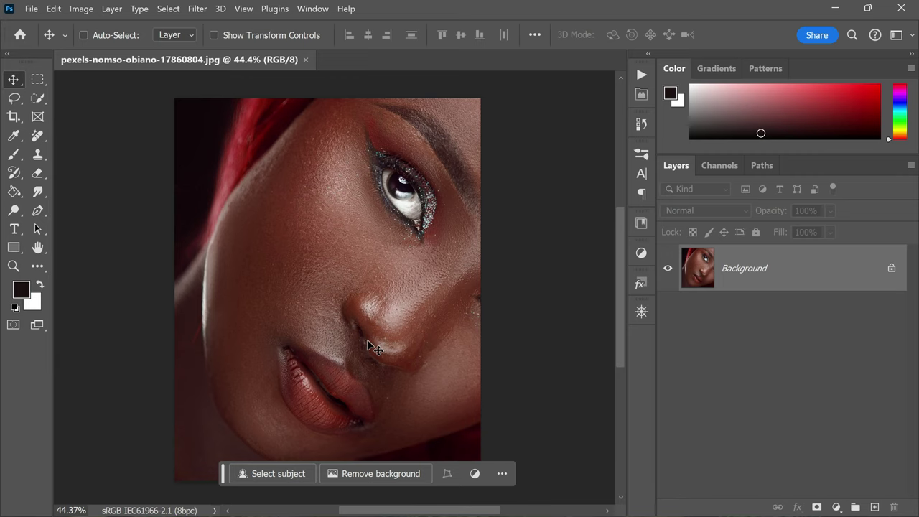
Duplicate the portrait onto a new layer named COLOR & TONE.
key("ctrl+j")
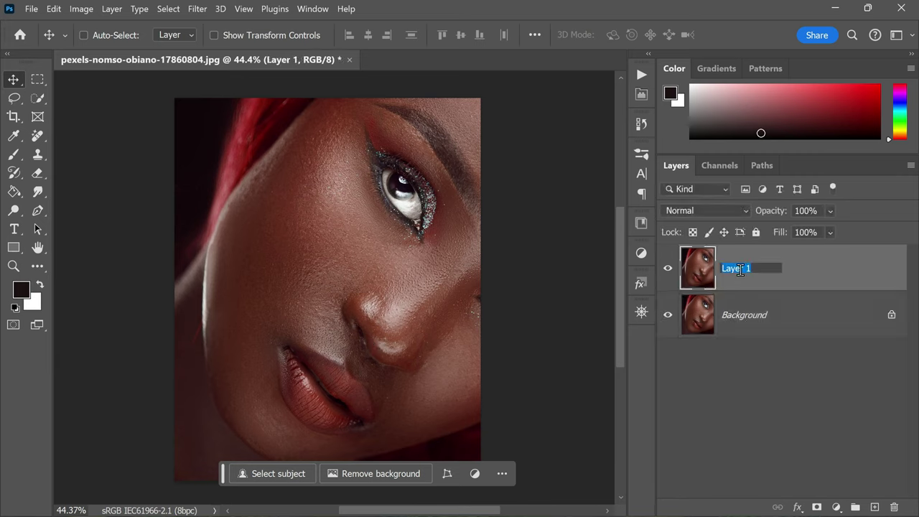
type("COLOR & TONE")
key("Return")
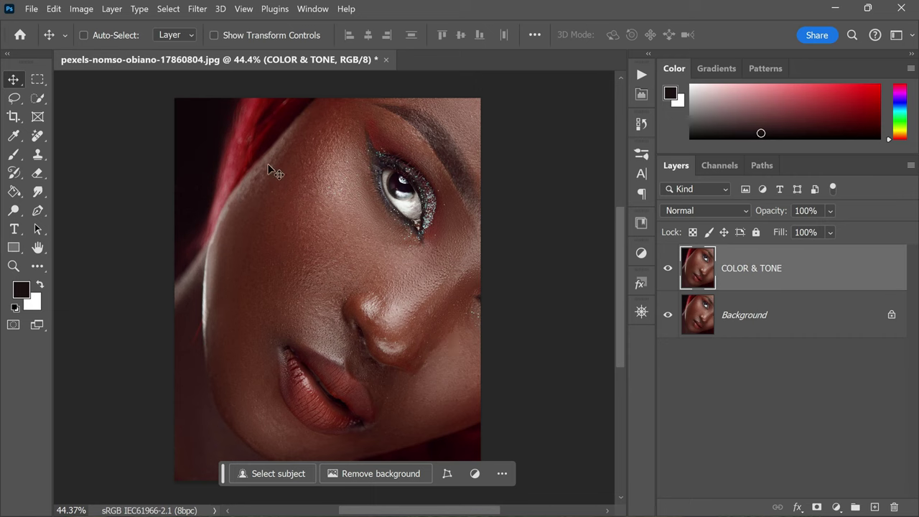
Blur the COLOR & TONE layer with a 6.0-pixel Gaussian Blur.
left_click(198, 9)
mouse_move(307, 183)
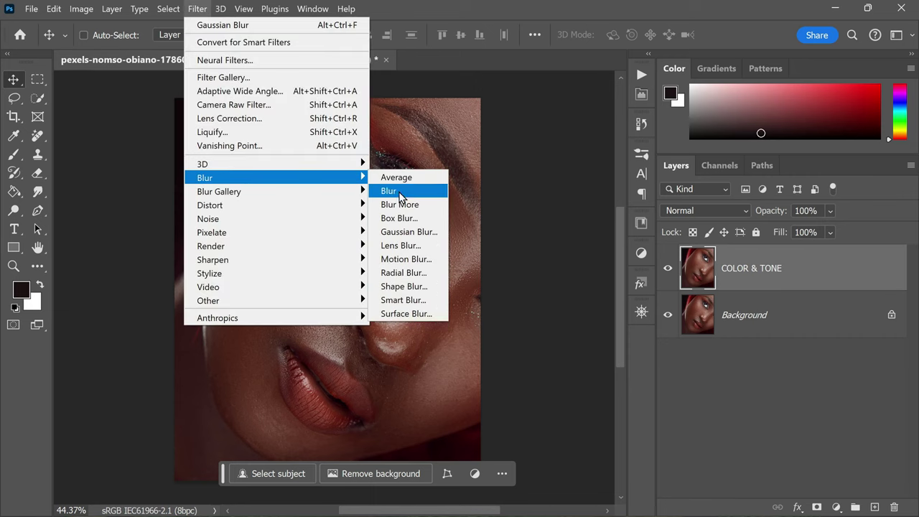
left_click(431, 231)
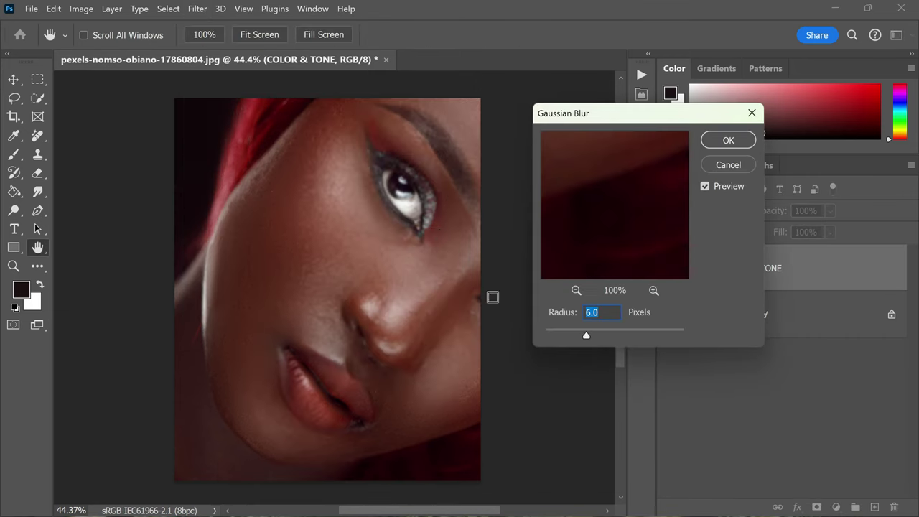
left_click(728, 141)
Fill a quick mask with dark grey 4d4d4d (30% brightness), then exit it for a partial selection.
left_click(15, 326)
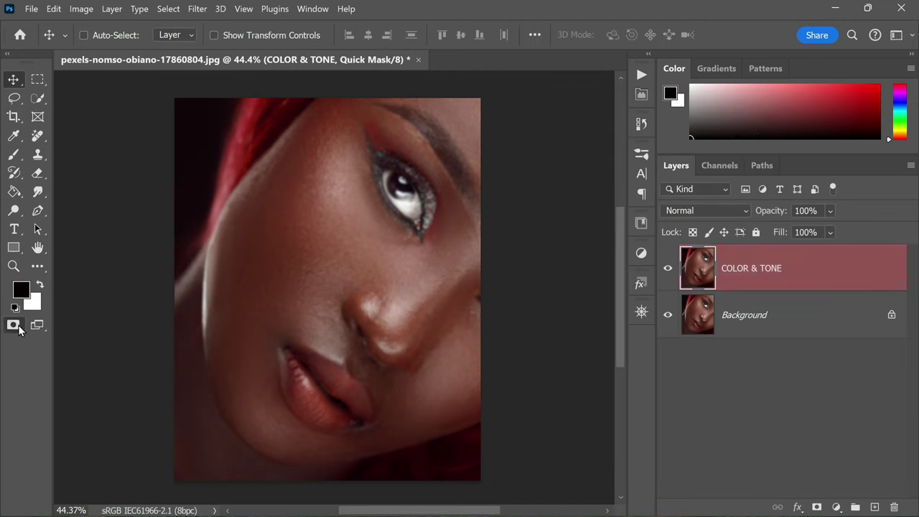
left_click(54, 8)
left_click(154, 218)
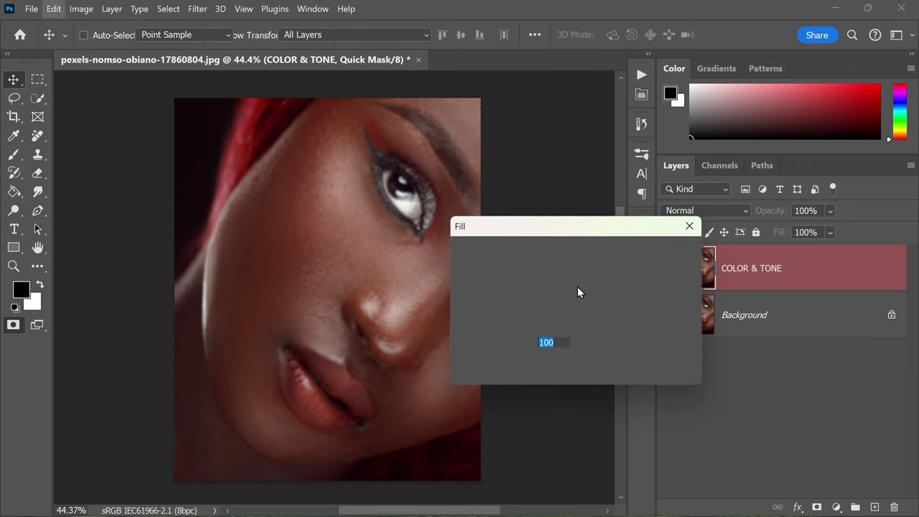
left_click(585, 251)
left_click(589, 290)
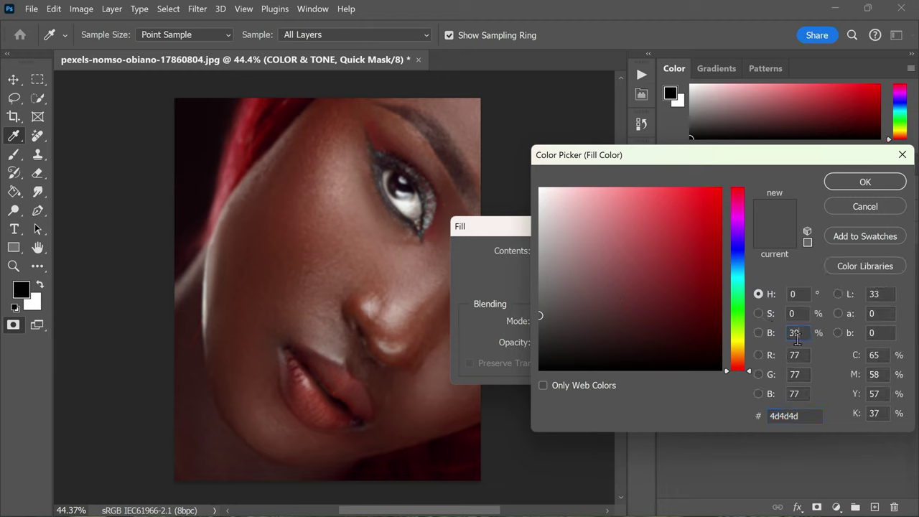
left_click(842, 184)
left_click(669, 252)
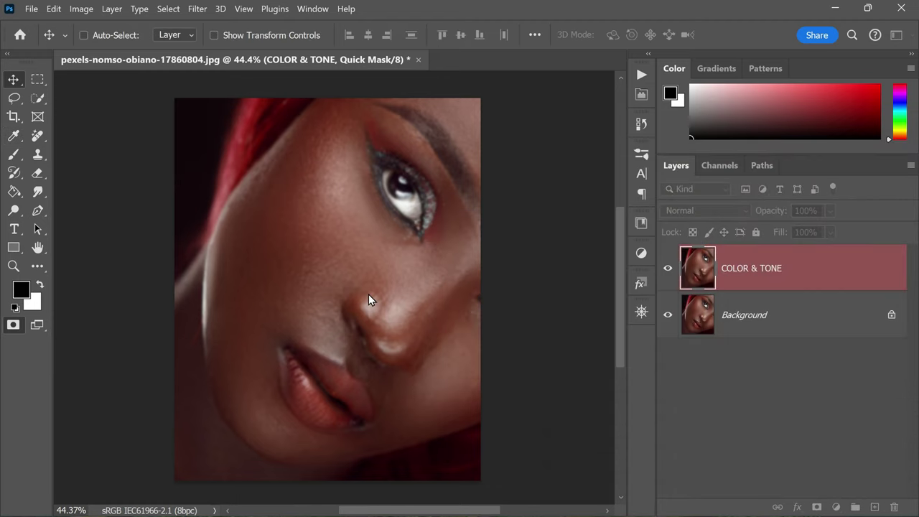
left_click(13, 325)
Generate a 'skin smoothing' fill on the selection, keep the first variation, and select the Background layer.
left_click(286, 474)
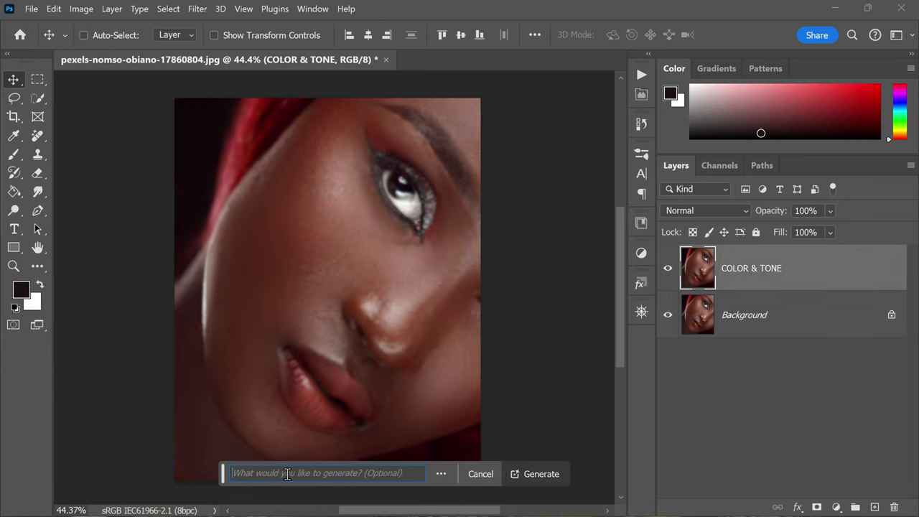
type("skin smoothing")
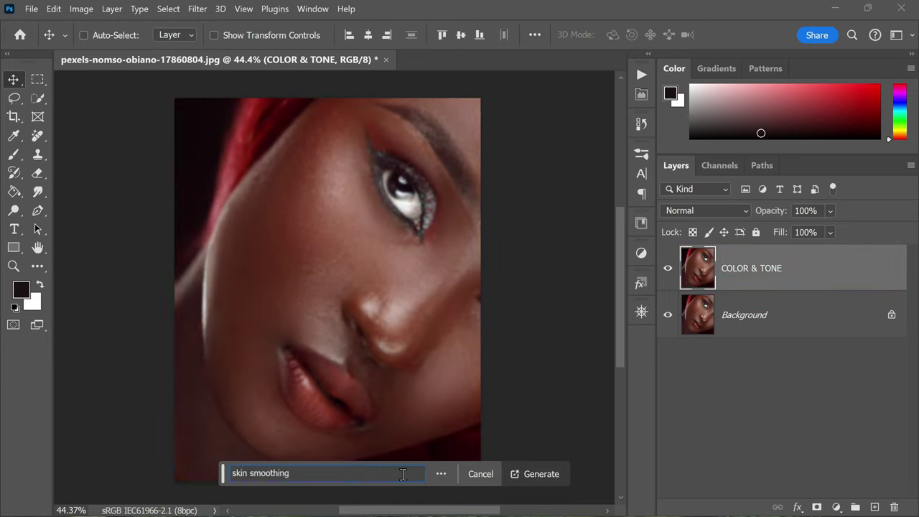
left_click(538, 473)
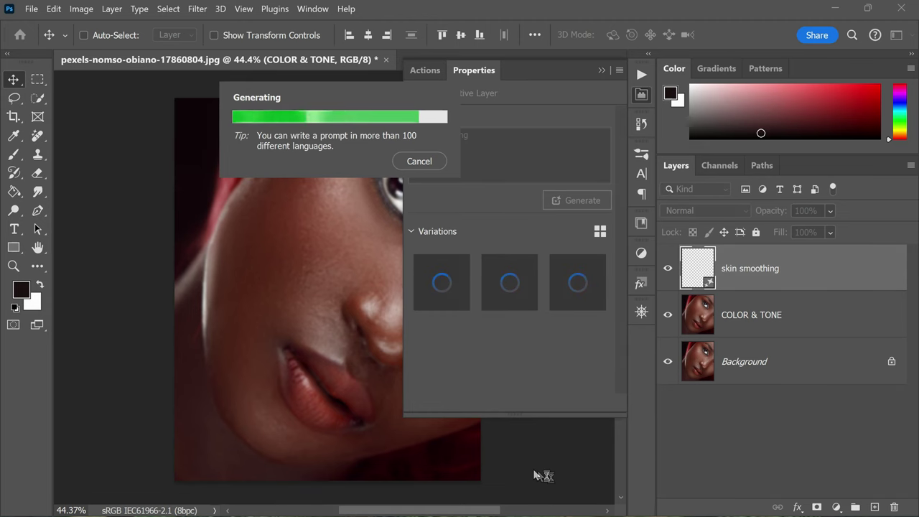
left_click_drag(421, 514, 455, 512)
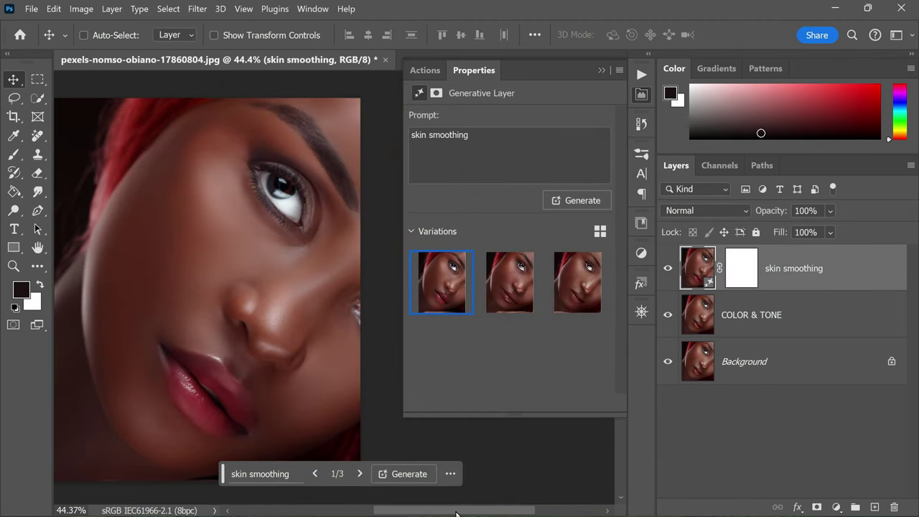
left_click(508, 295)
left_click(578, 291)
left_click(440, 290)
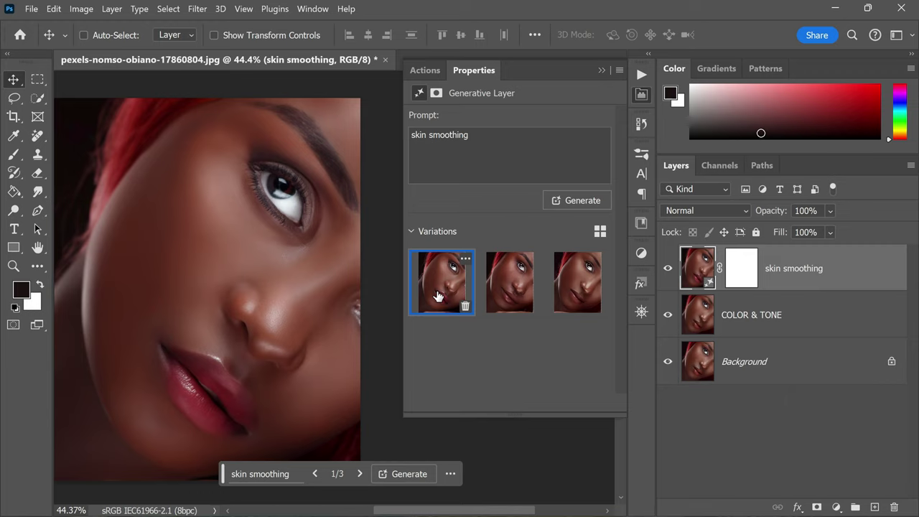
left_click(602, 71)
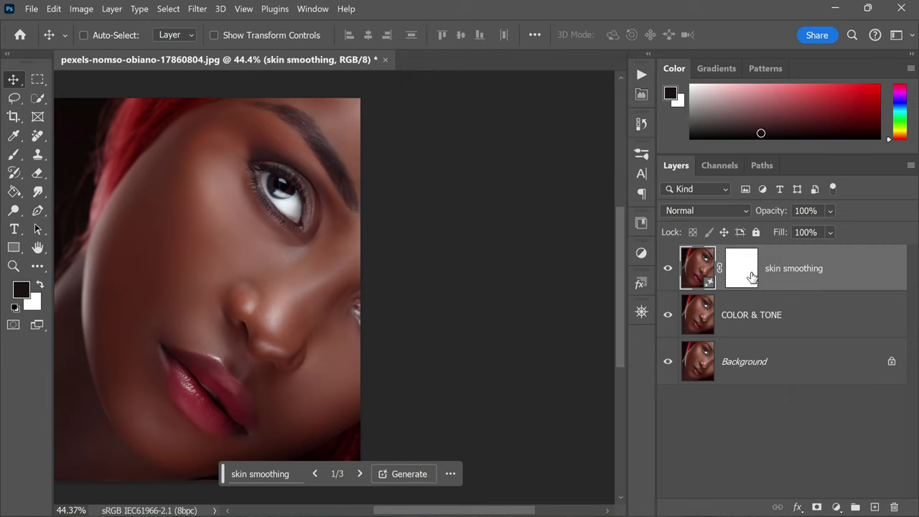
left_click(768, 369)
Duplicate Background to the top and apply COLOR & TONE onto it with Subtract, scale 2, offset 128.
key("ctrl+j")
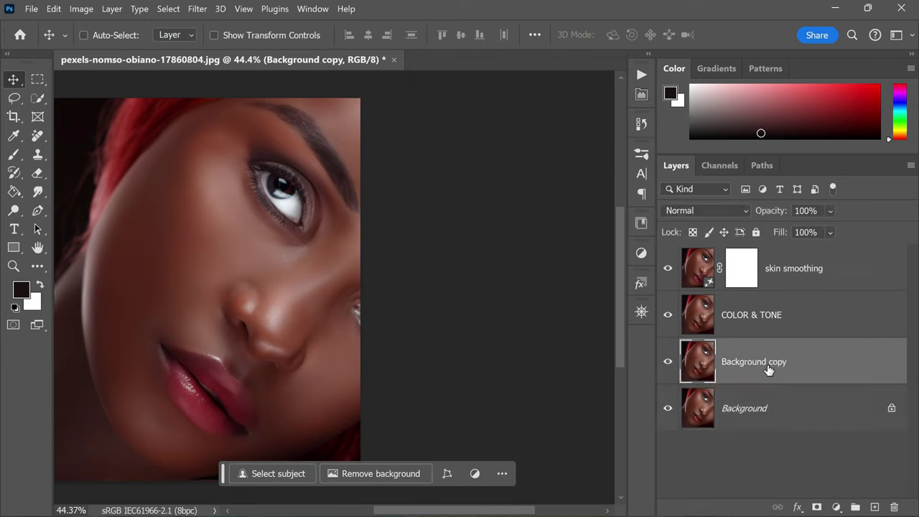
left_click_drag(768, 369, 765, 253)
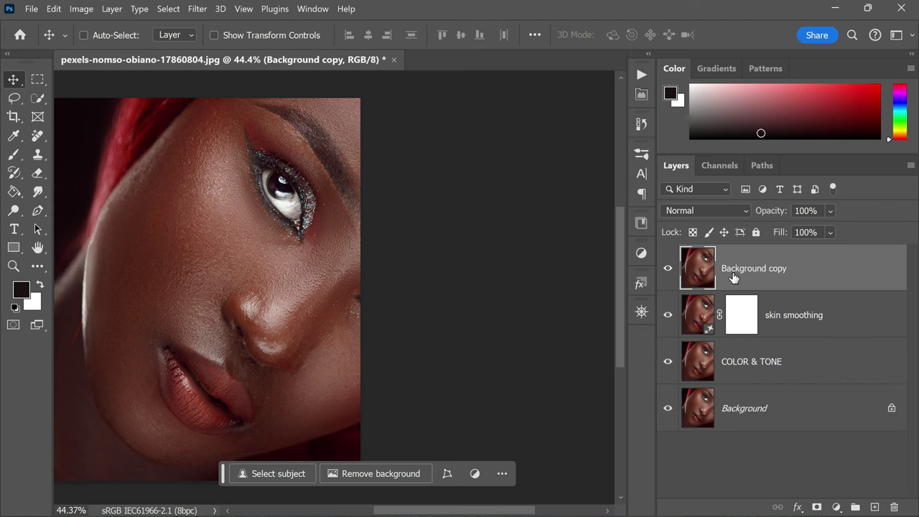
left_click(81, 9)
left_click(147, 203)
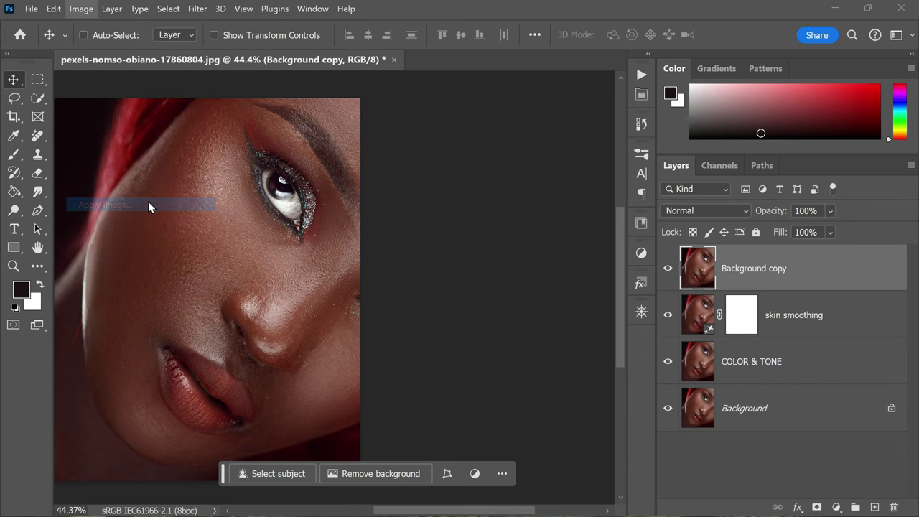
left_click(592, 193)
left_click(601, 248)
left_click(601, 251)
left_click(674, 367)
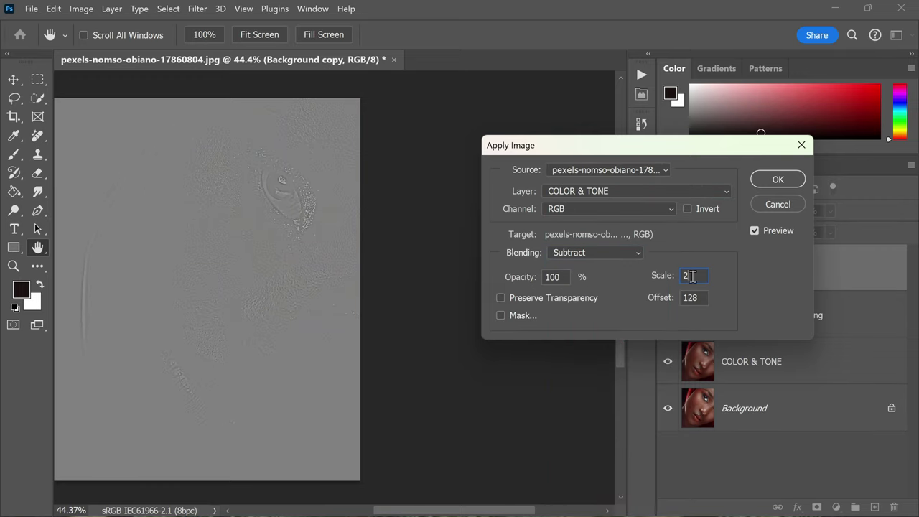
left_click(777, 179)
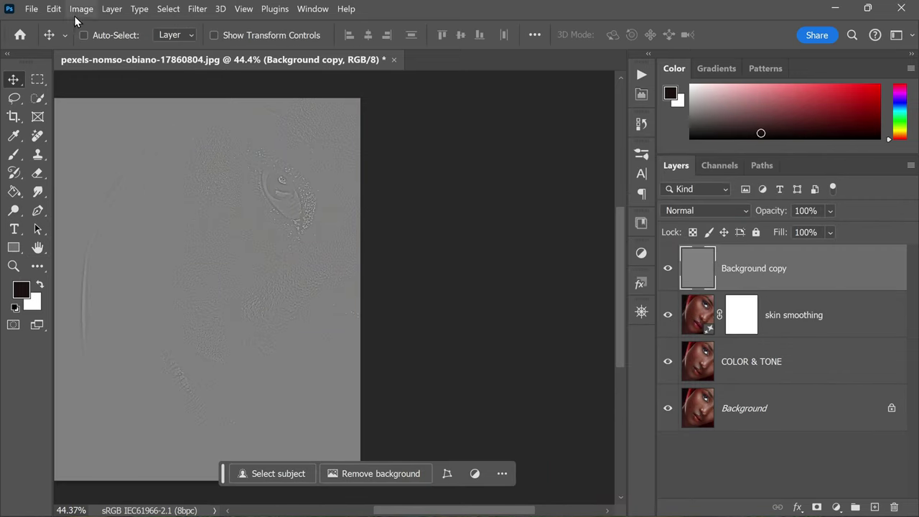
Desaturate the Background copy detail layer and set its blend mode to Linear Light.
left_click(81, 9)
mouse_move(152, 48)
left_click(291, 306)
left_click(725, 209)
left_click(713, 352)
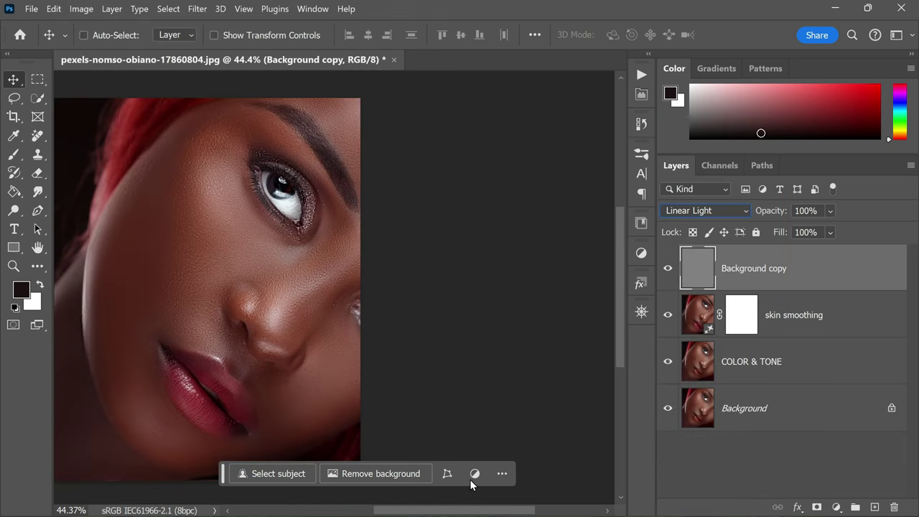
left_click_drag(491, 514, 482, 514)
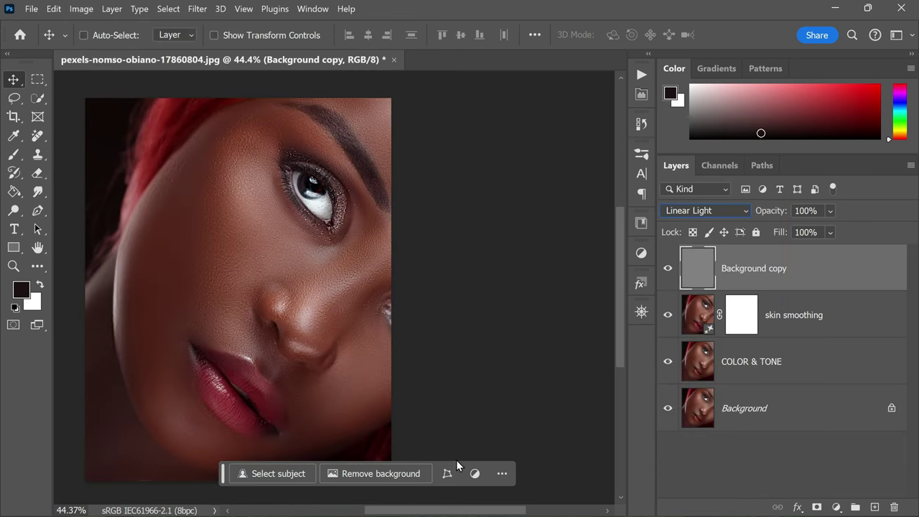
left_click(14, 154)
Paint black on the skin smoothing layer mask over the lips, eye and brow.
left_click(744, 330)
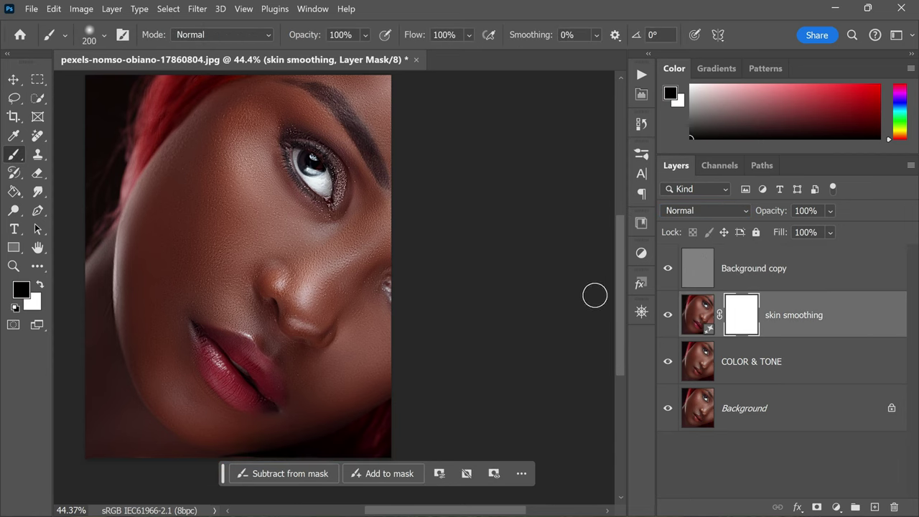
mouse_move(224, 352)
left_mouse_down()
mouse_move(271, 388)
mouse_move(263, 397)
mouse_move(202, 345)
mouse_move(203, 371)
mouse_move(263, 409)
mouse_move(205, 340)
left_mouse_up()
mouse_move(321, 182)
left_mouse_down()
mouse_move(276, 118)
mouse_move(328, 203)
mouse_move(305, 158)
mouse_move(306, 89)
mouse_move(286, 82)
mouse_move(317, 91)
mouse_move(362, 133)
mouse_move(385, 192)
left_mouse_up()
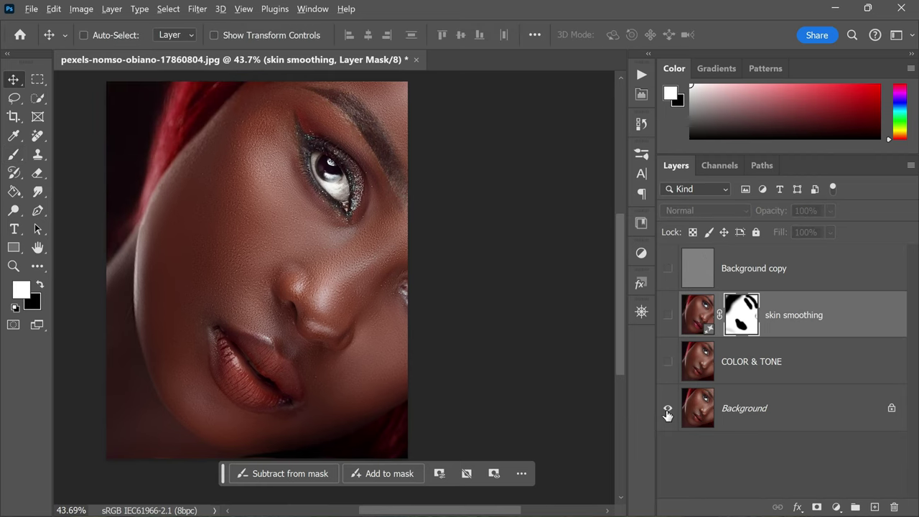